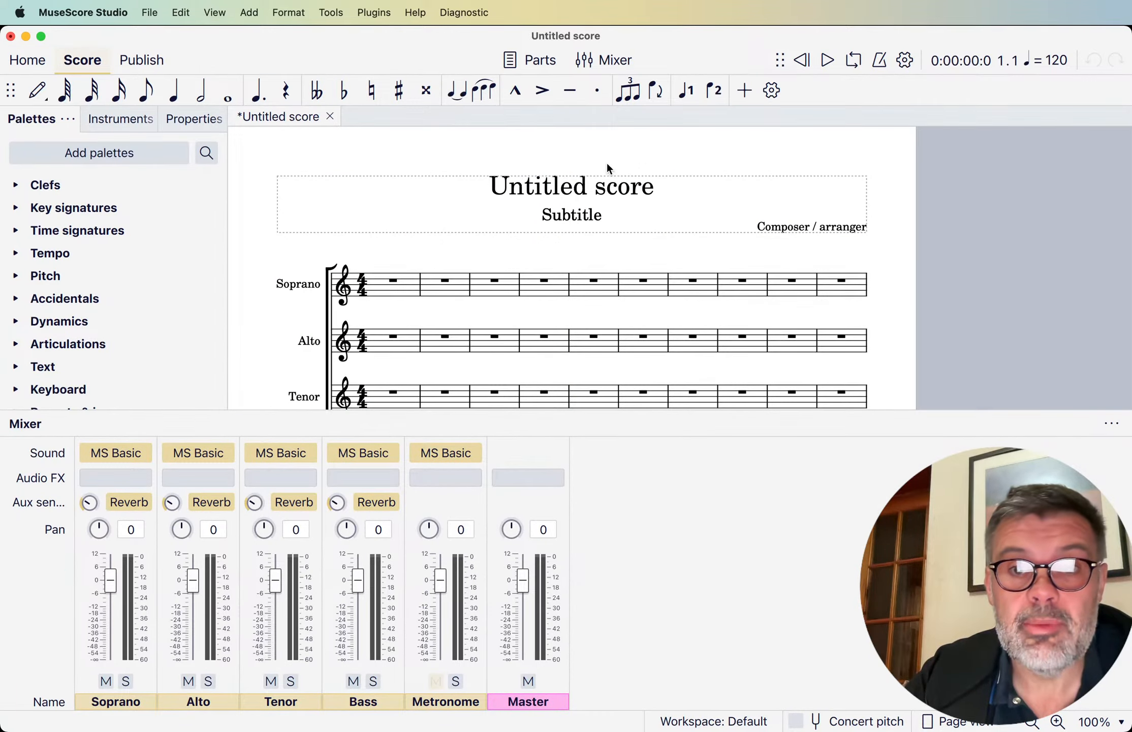
- Hide the mixer and switch the interface appearance to the Dark theme in the preferences
left_click(607, 61)
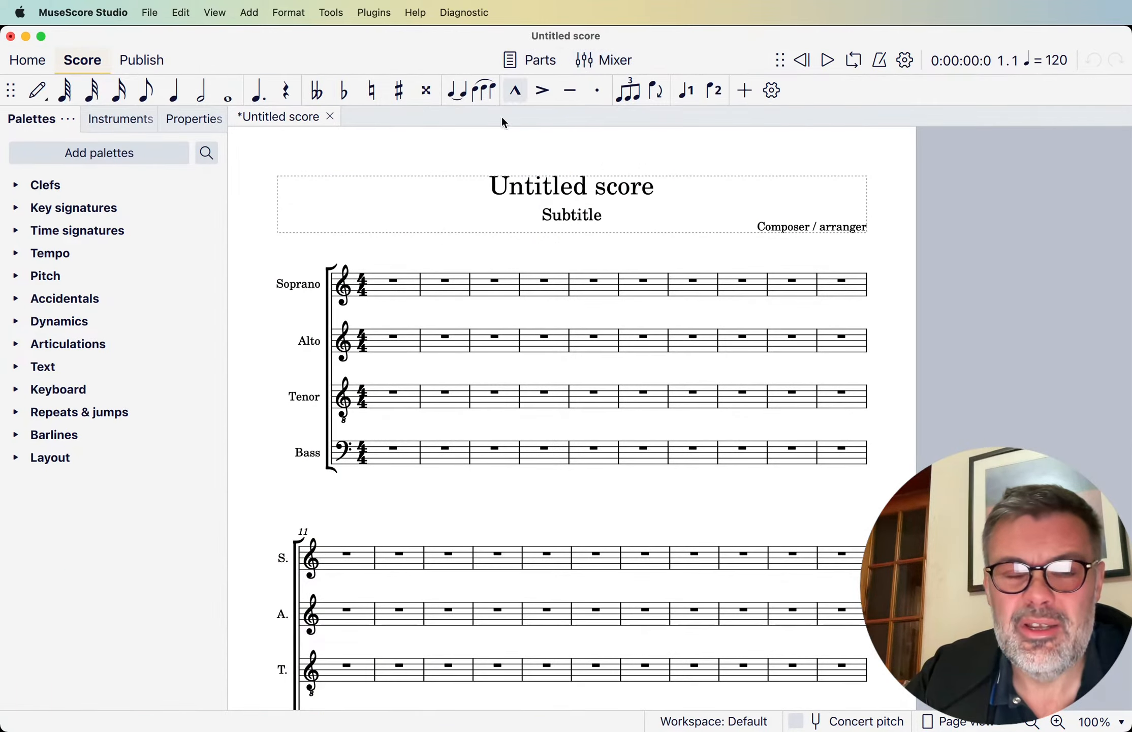
left_click(19, 11)
mouse_move(44, 12)
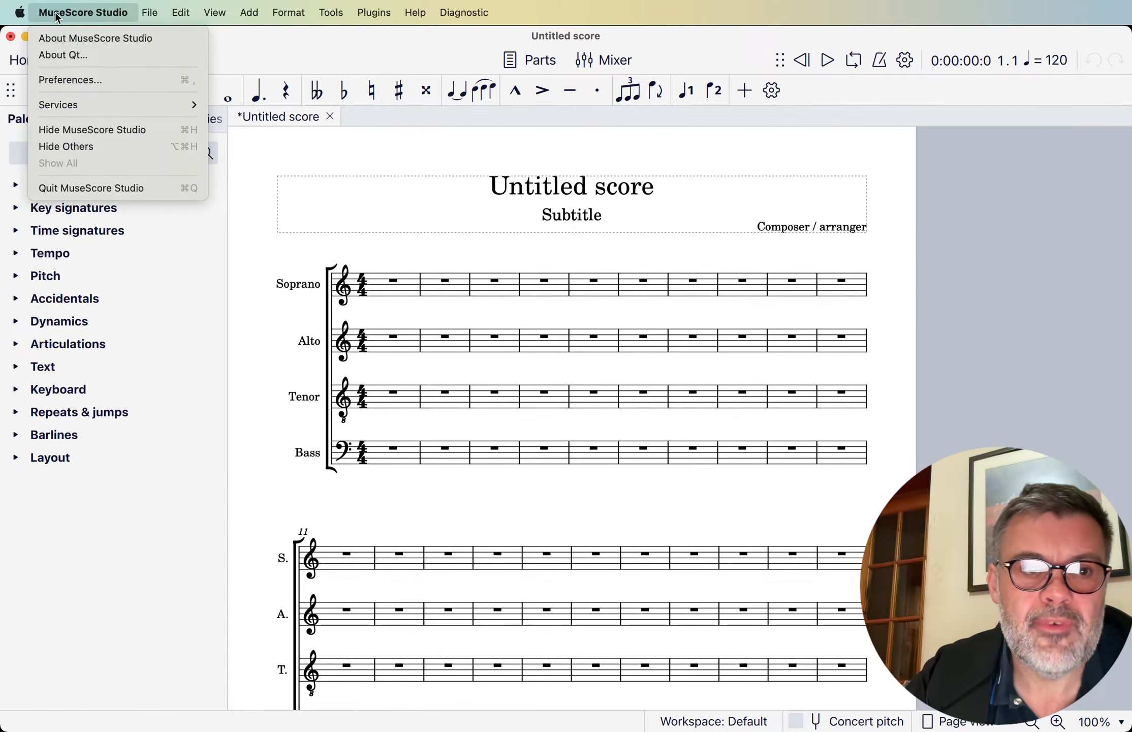
left_click(72, 79)
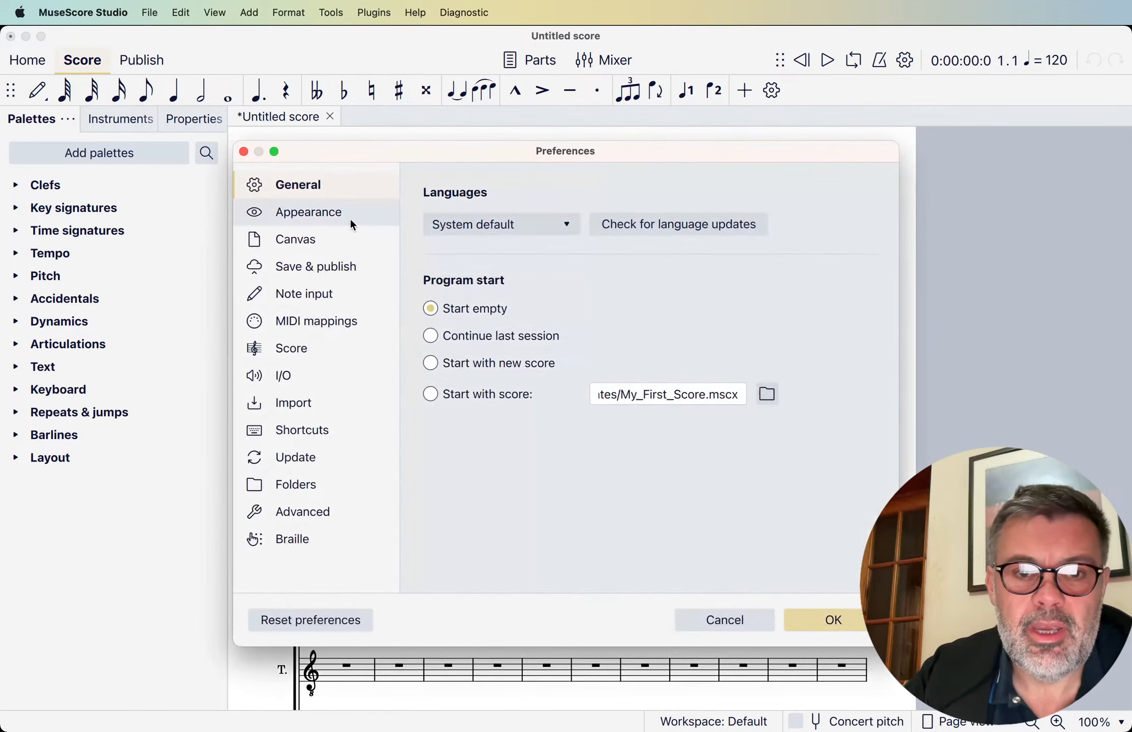
left_click(310, 213)
left_click(597, 297)
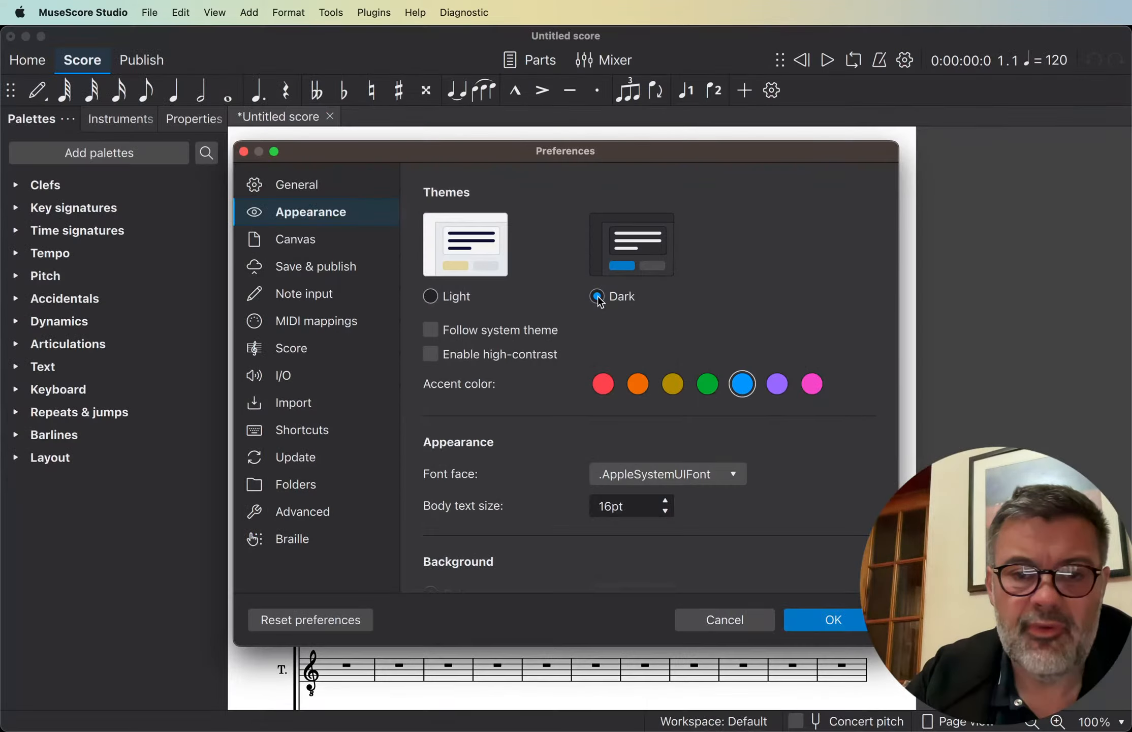
- Use the paper7.png wallpaper as the score's paper and accept the preferences
scroll(754, 392, "down", 10)
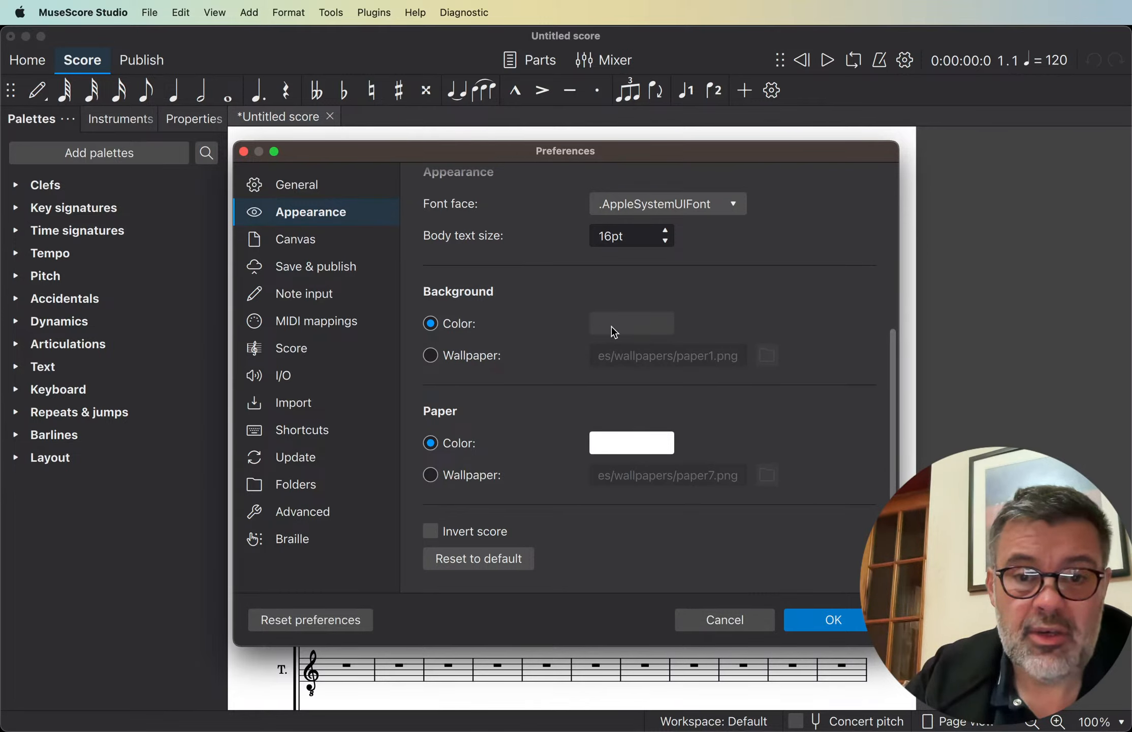
left_click(430, 475)
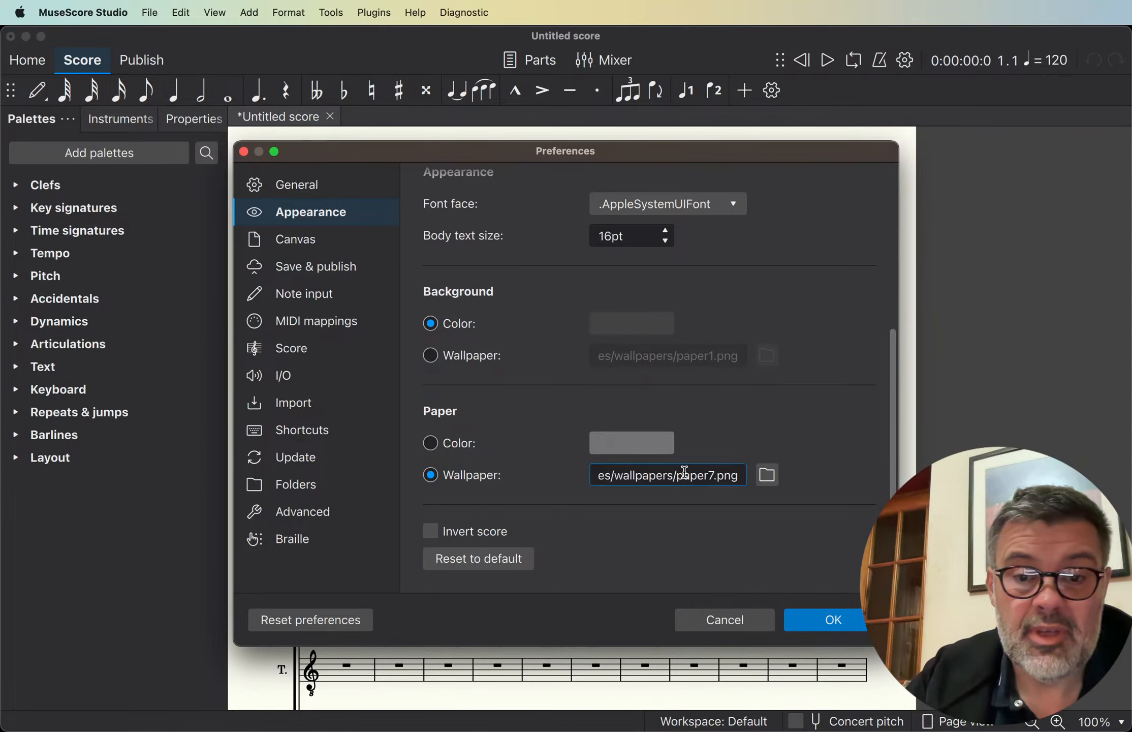
left_click_drag(518, 155, 671, 134)
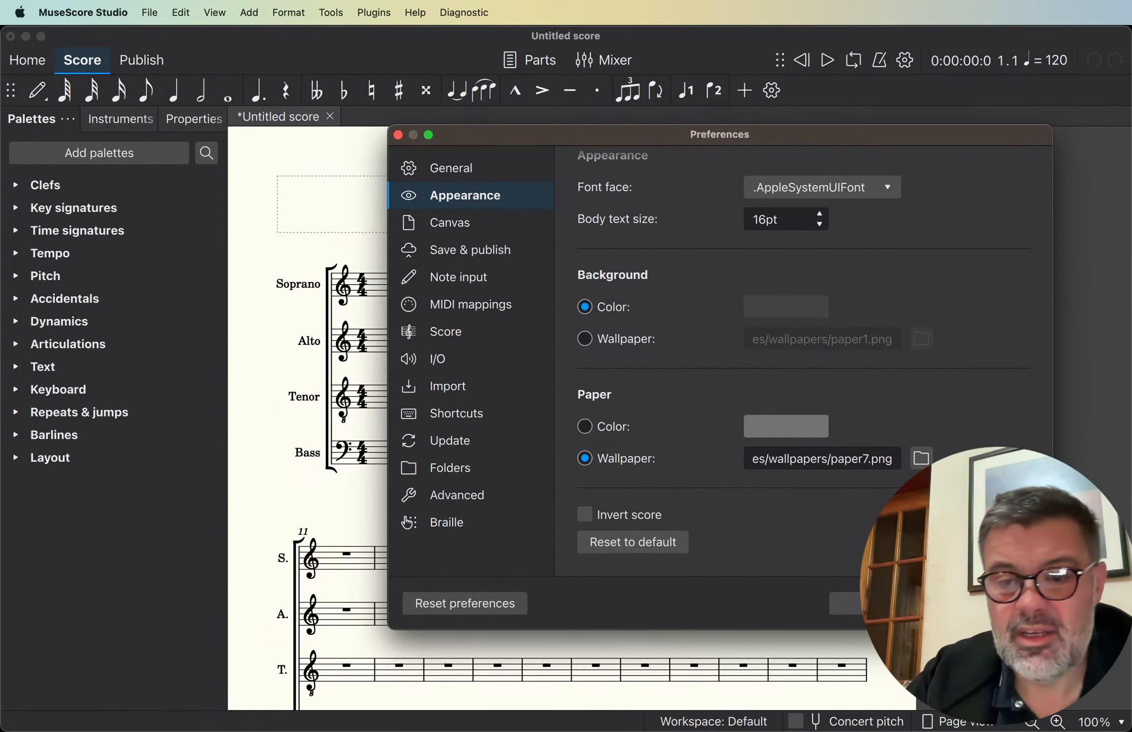
left_click(988, 603)
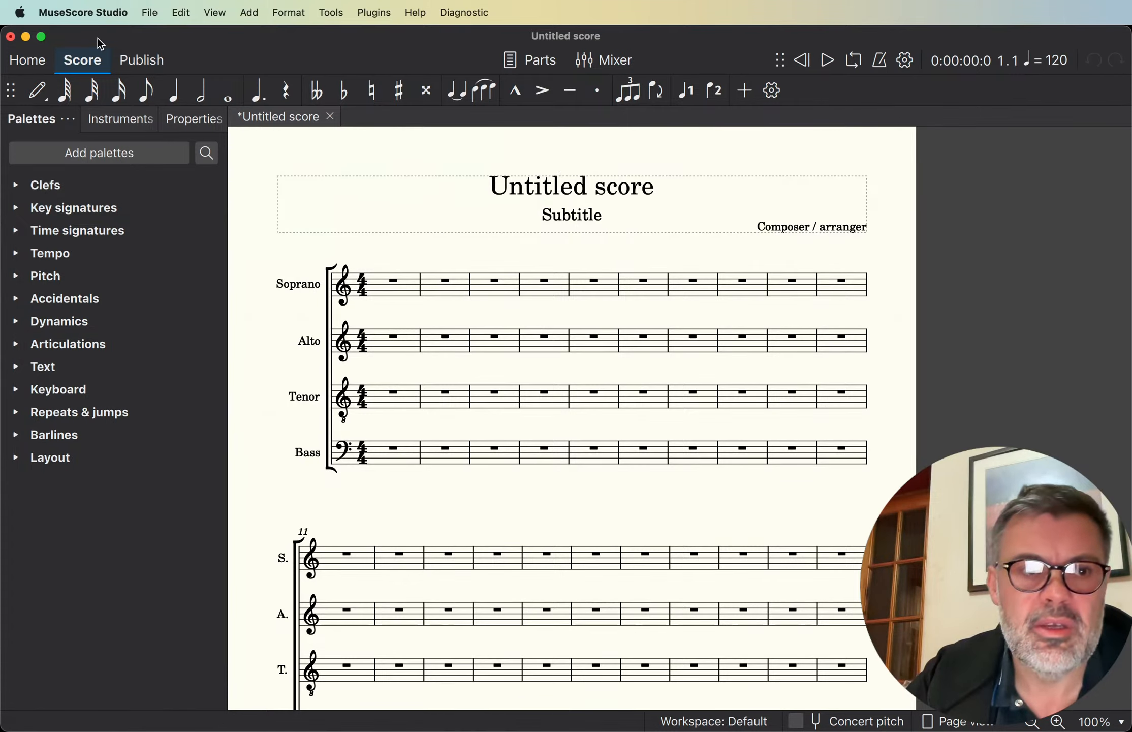
left_click(59, 6)
mouse_move(152, 13)
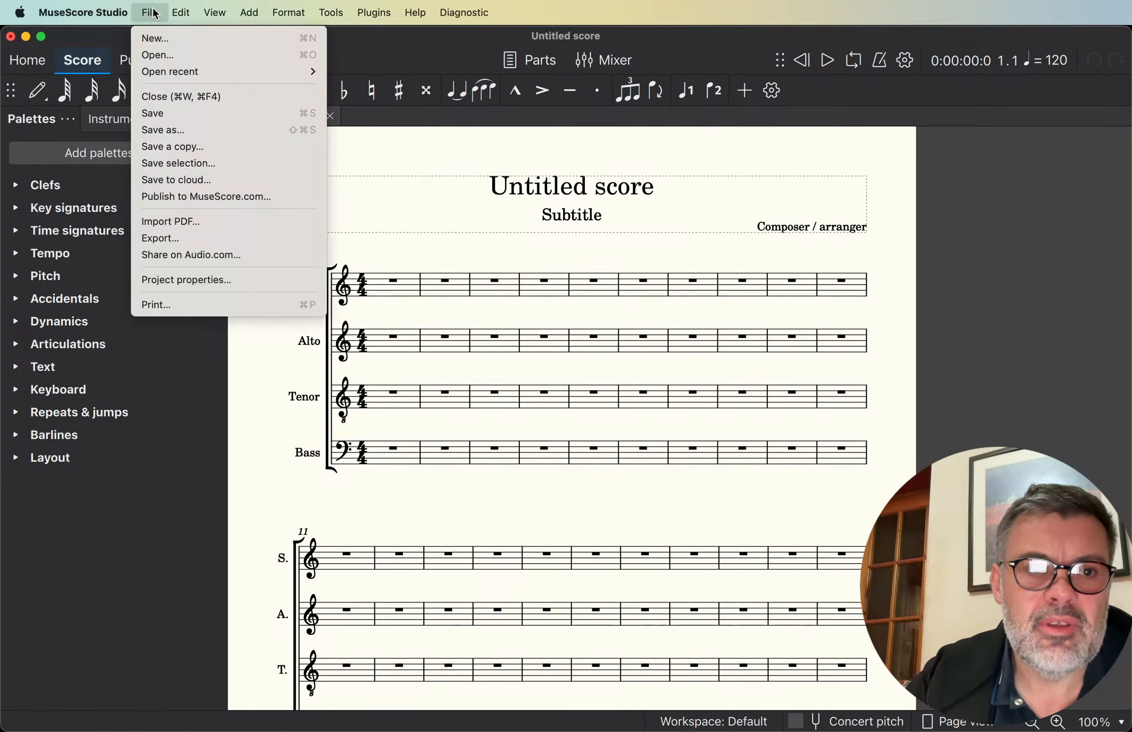
left_click(997, 290)
- Open the score's style settings and set the musical symbols font to MuseJazz
right_click(994, 232)
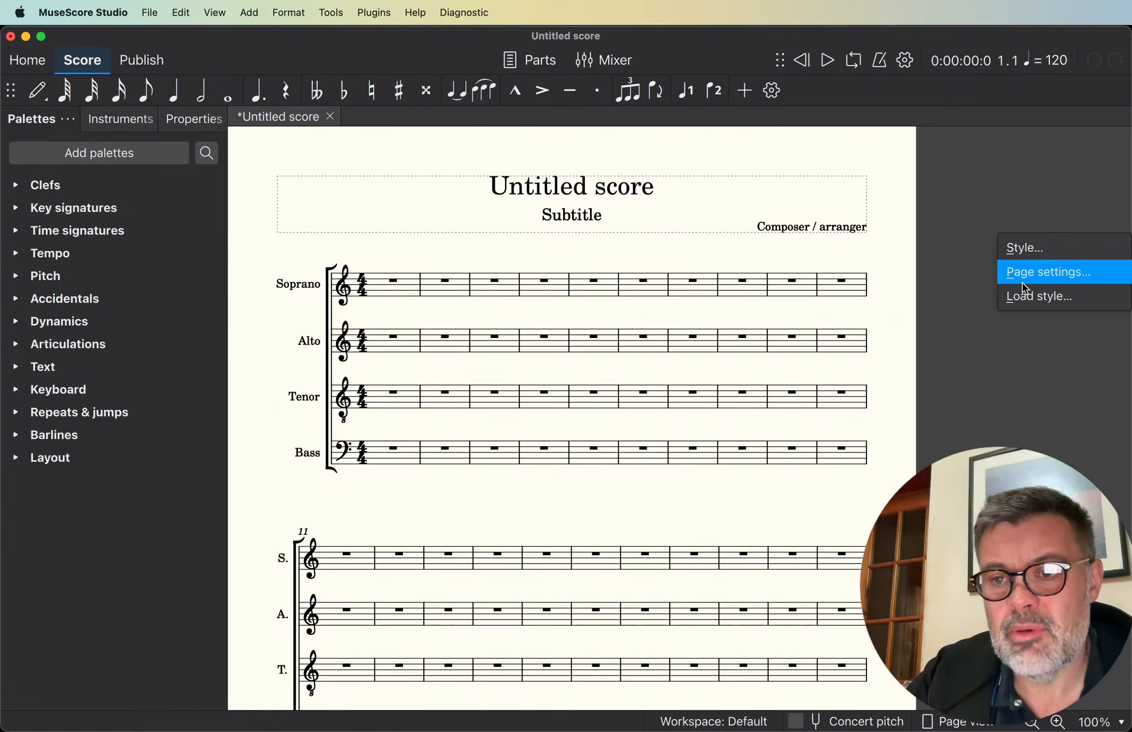
left_click(1022, 249)
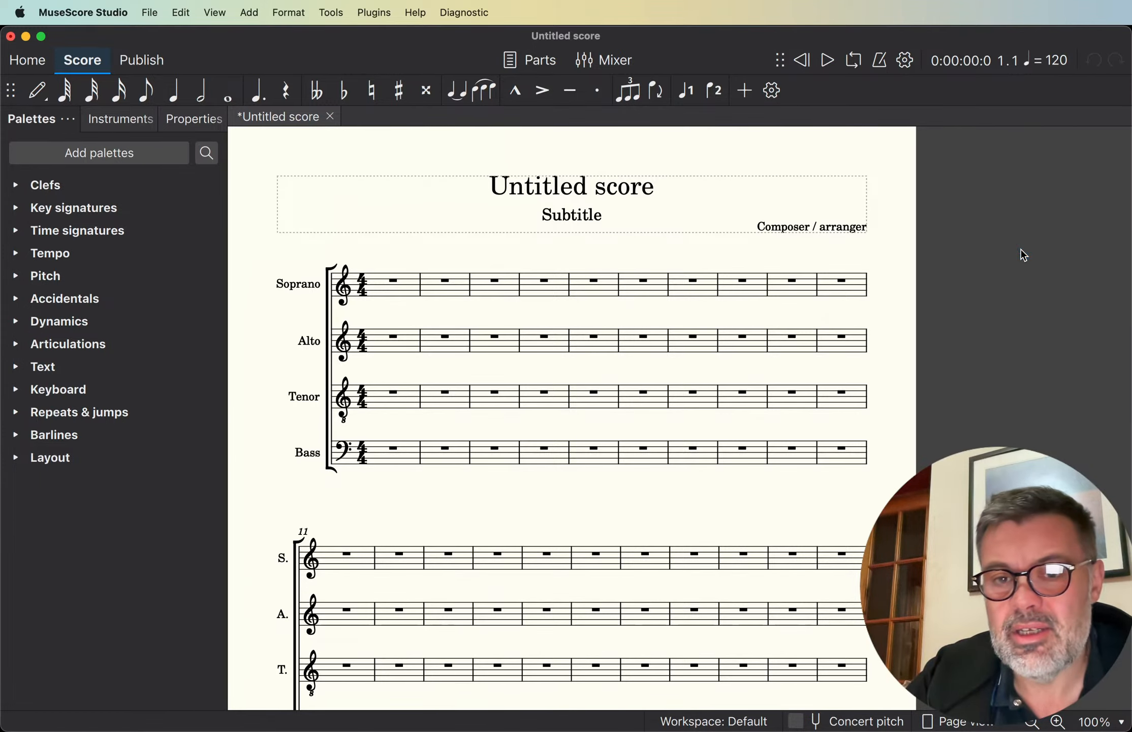
left_click_drag(556, 57, 565, 87)
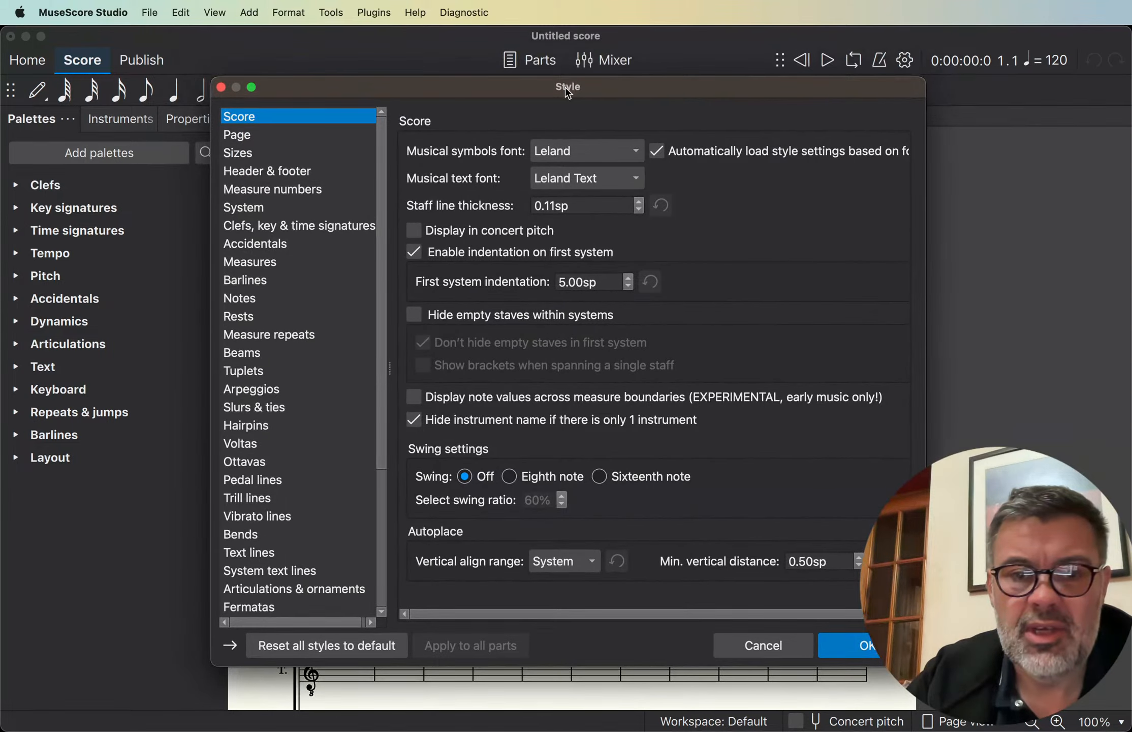
scroll(298, 304, "down", 5)
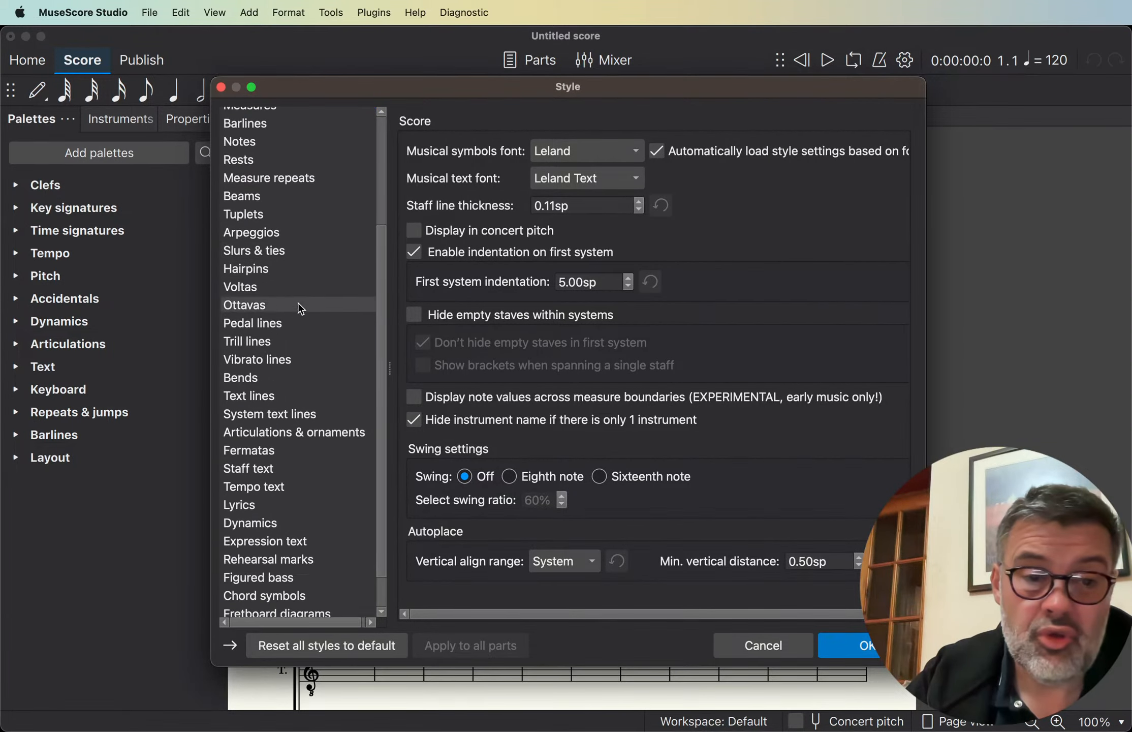
scroll(299, 304, "up", 5)
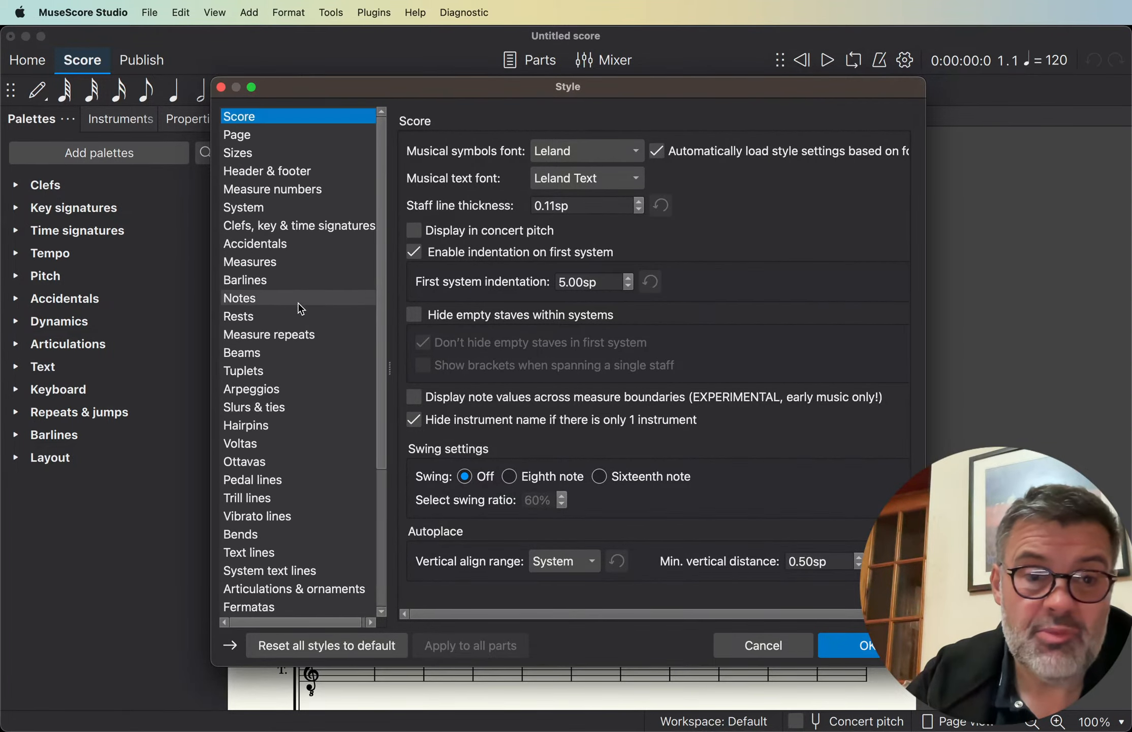
left_click(568, 148)
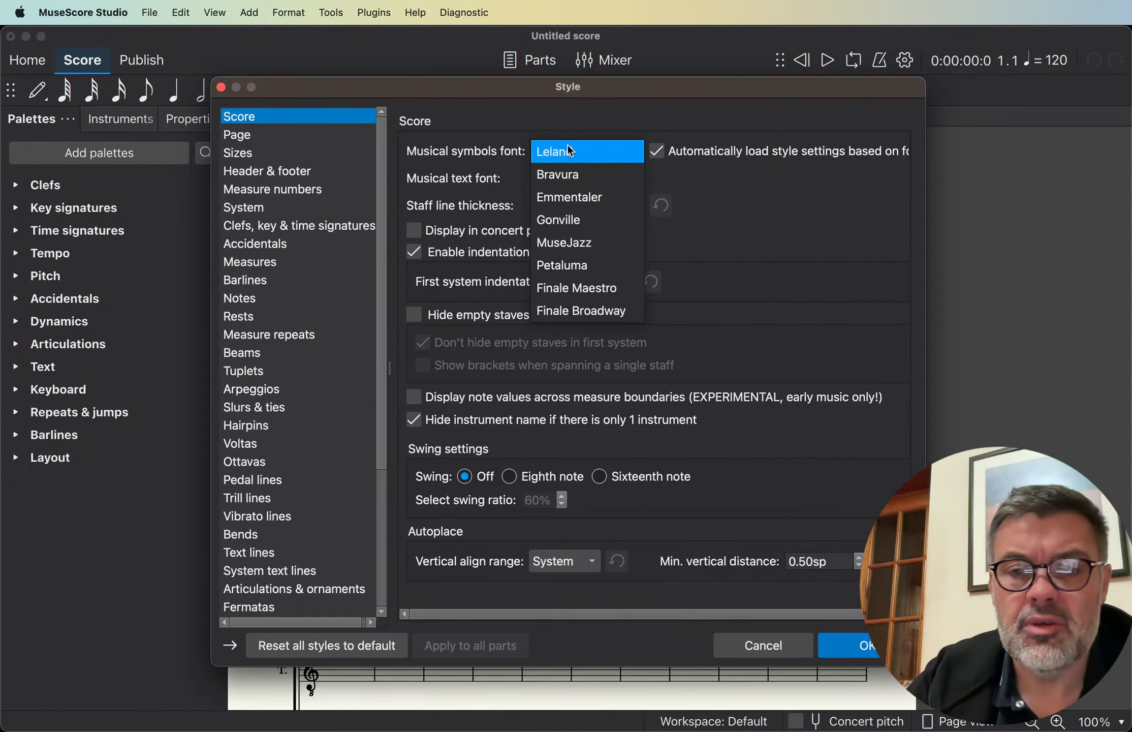
left_click(560, 248)
left_click_drag(529, 91, 716, 87)
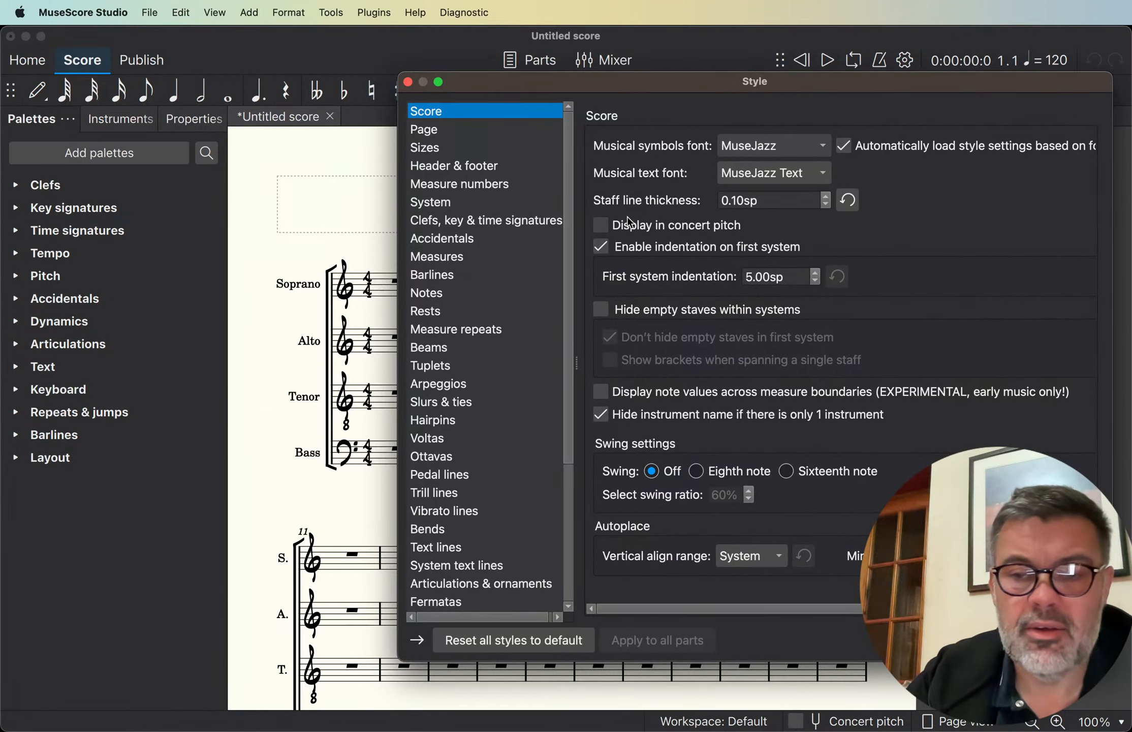
- Switch the musical symbols font to Leland for comparison, and return it to MuseJazz
left_click(778, 147)
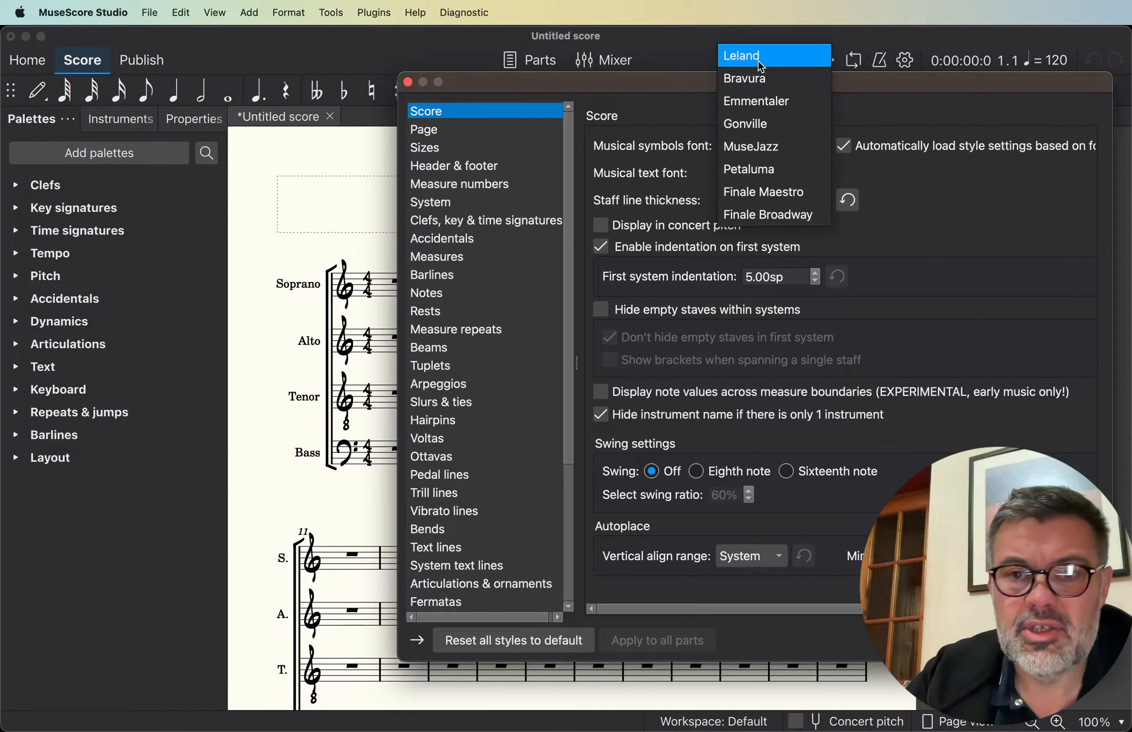
left_click(765, 56)
left_click(768, 147)
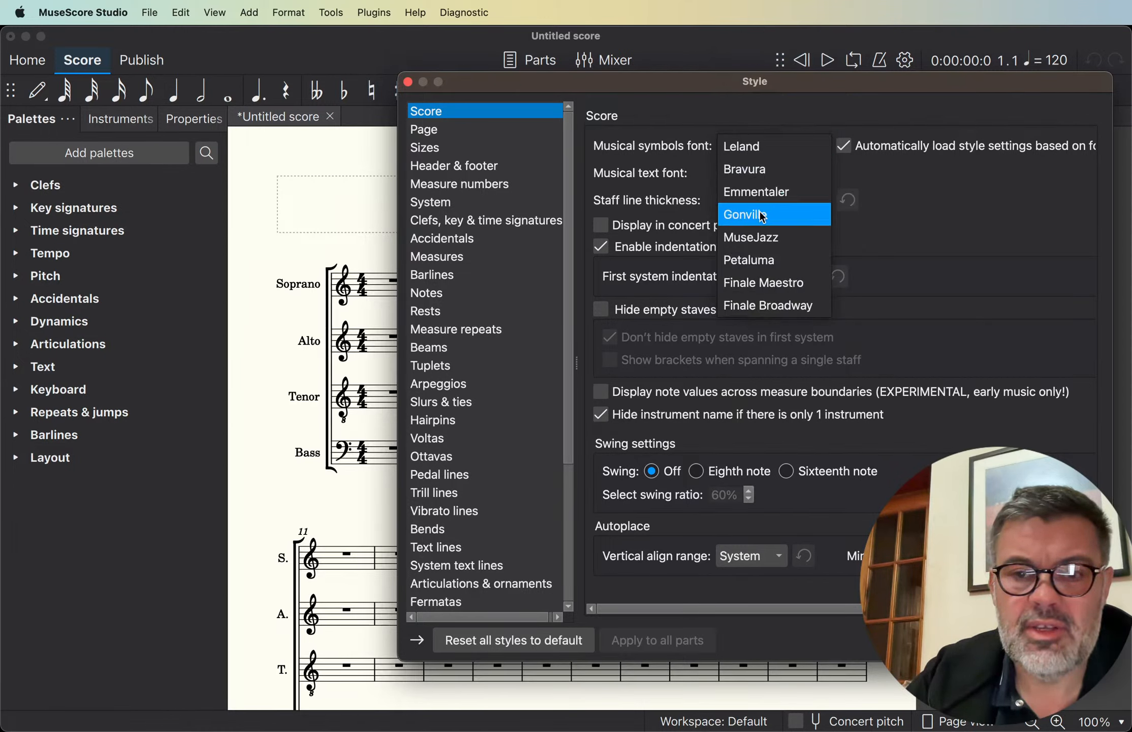
left_click(755, 245)
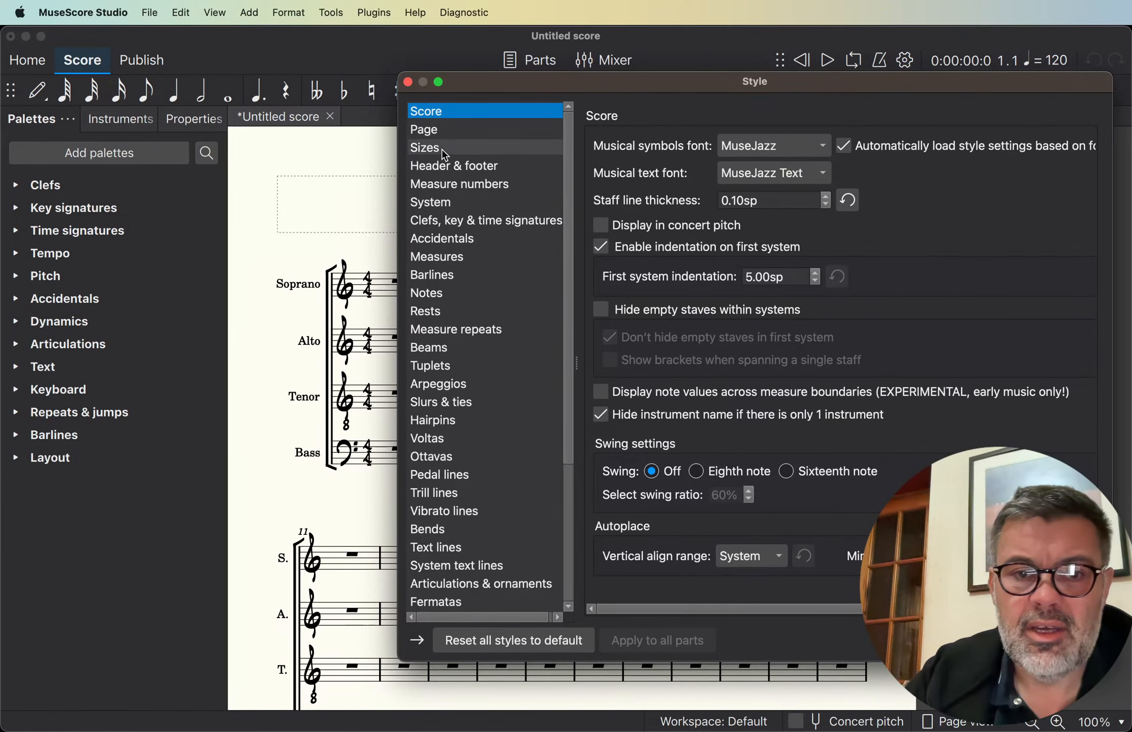
- Enable showing the first measure number in the score style
left_click(437, 184)
left_click(603, 149)
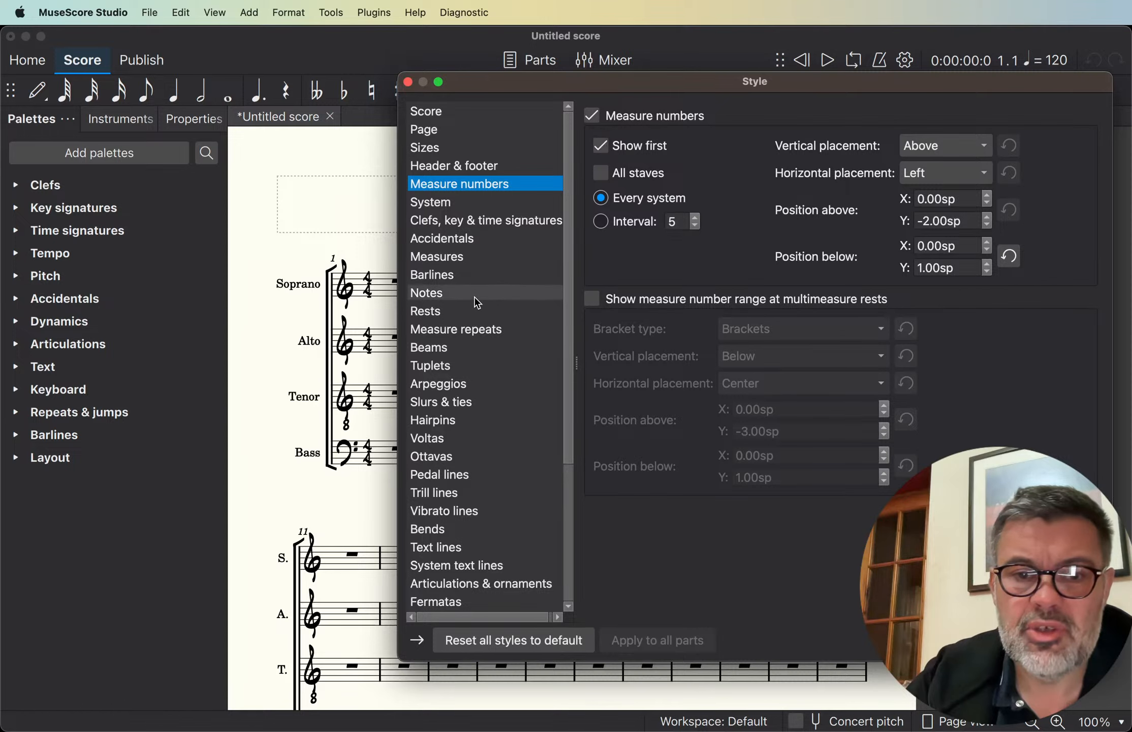
- Set the note flag style to Straight, turn off stem shortening, and accept the style settings
left_click(450, 312)
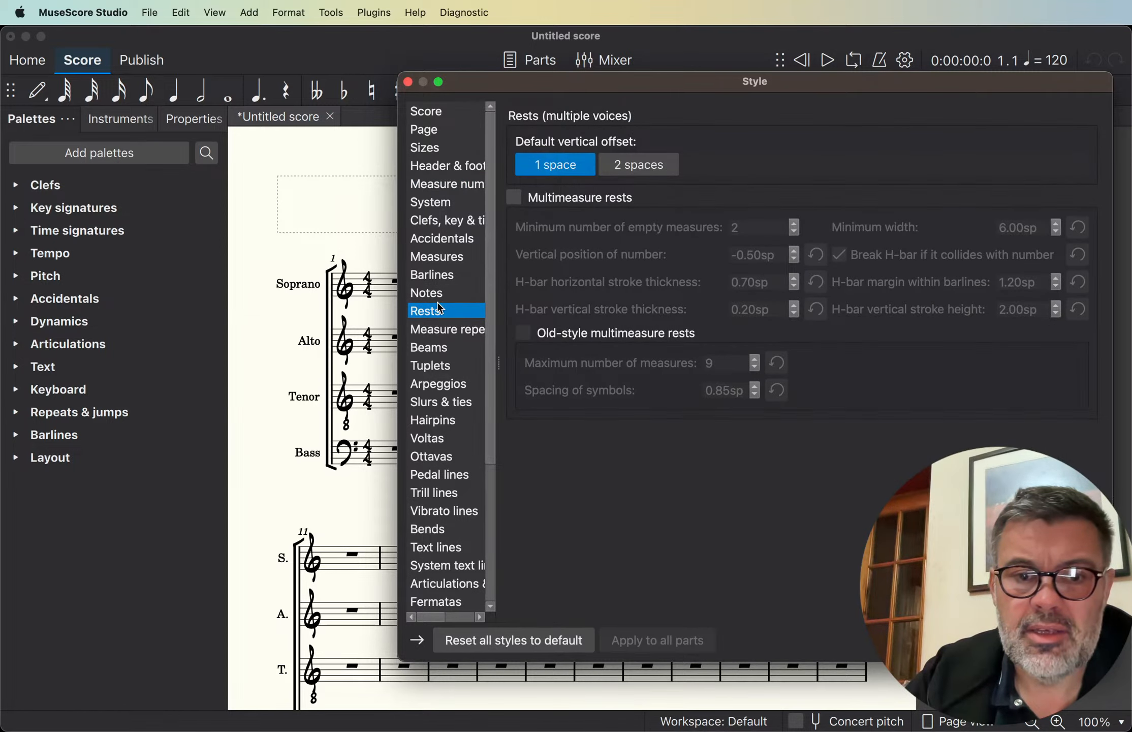
left_click(426, 293)
left_click(708, 186)
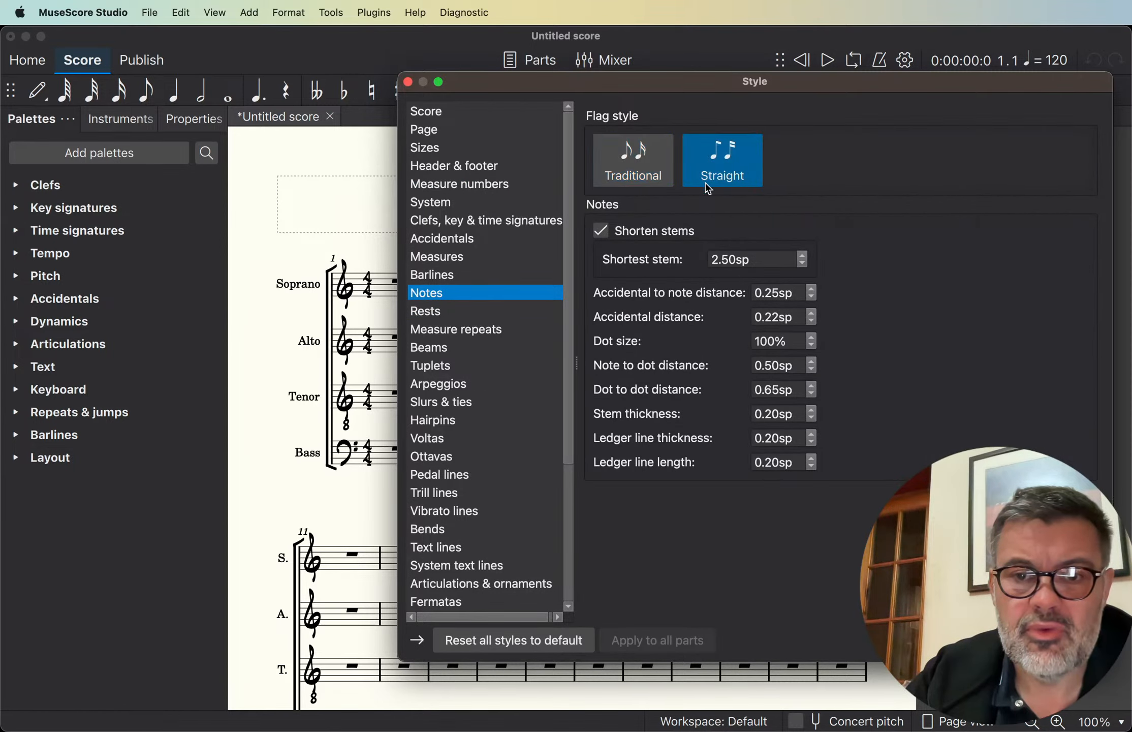
left_click(616, 234)
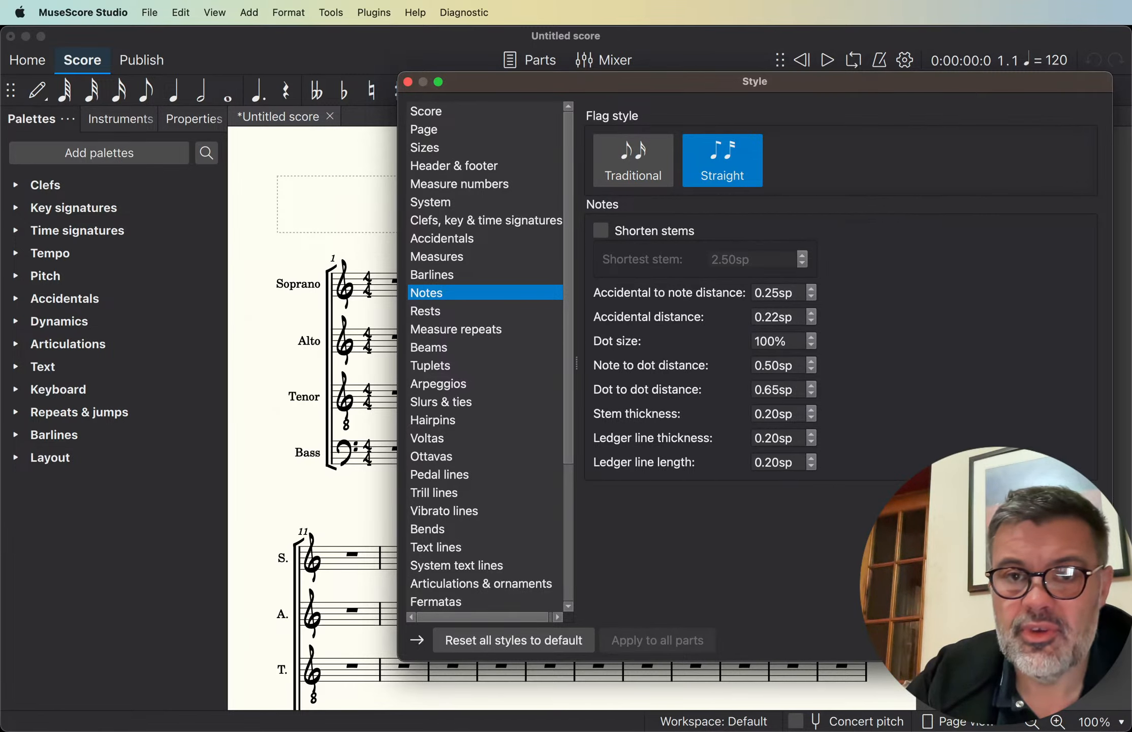
left_click(1068, 640)
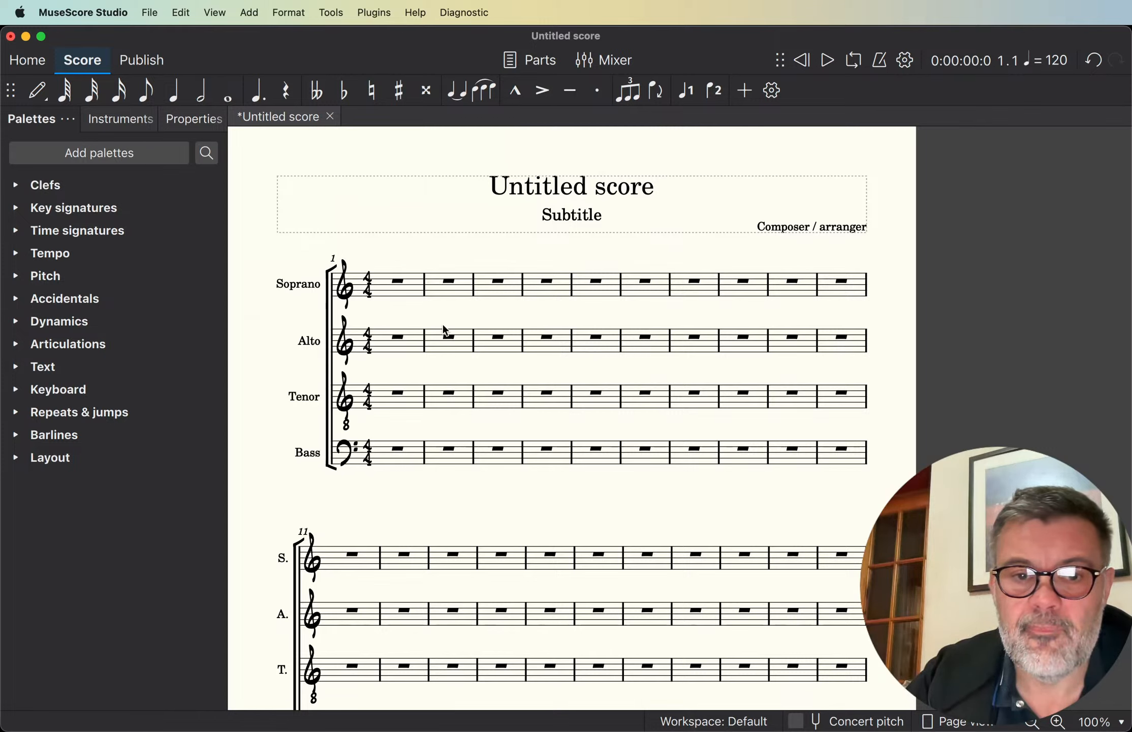
- Open the Staff/Part properties of the Soprano staff and apply a line distance of 1.50sp
left_click(395, 285)
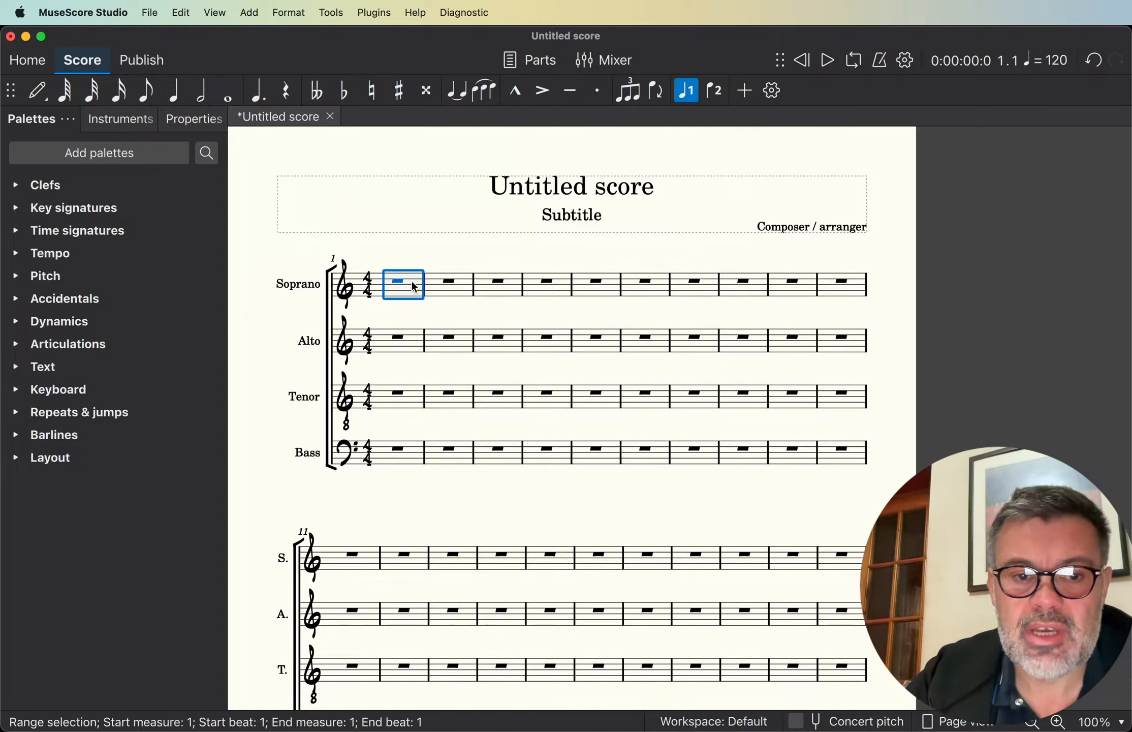
right_click(412, 283)
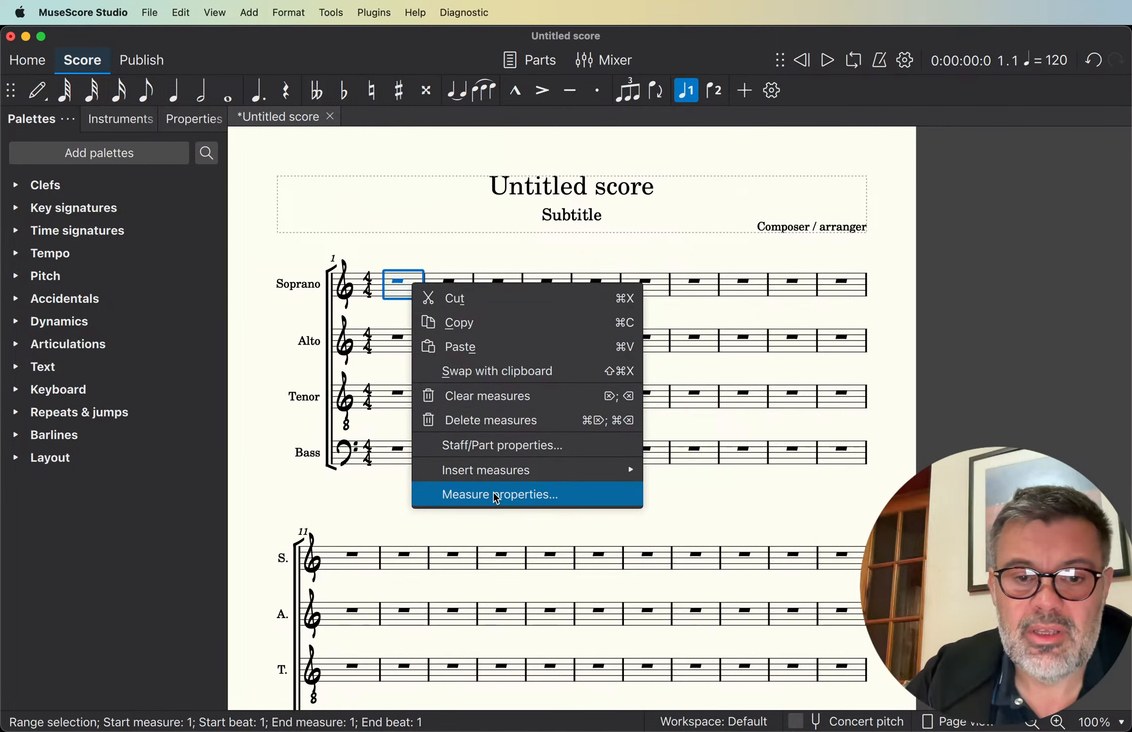
left_click(499, 446)
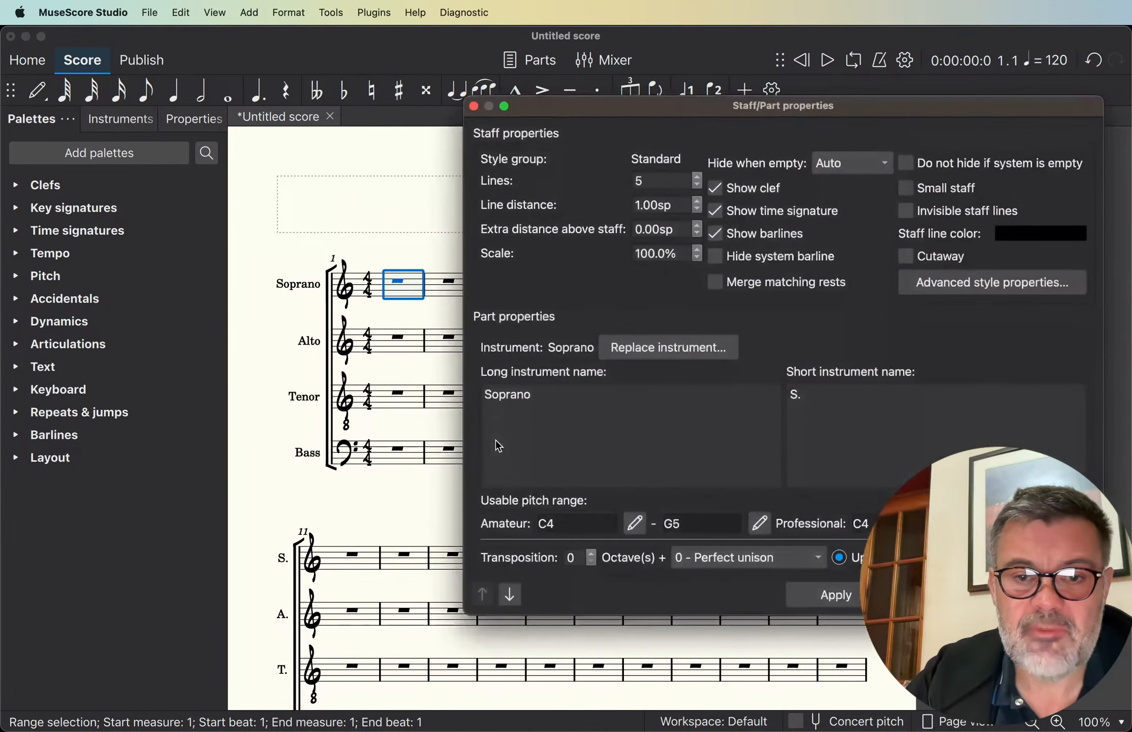
left_click(699, 202)
left_click(699, 203)
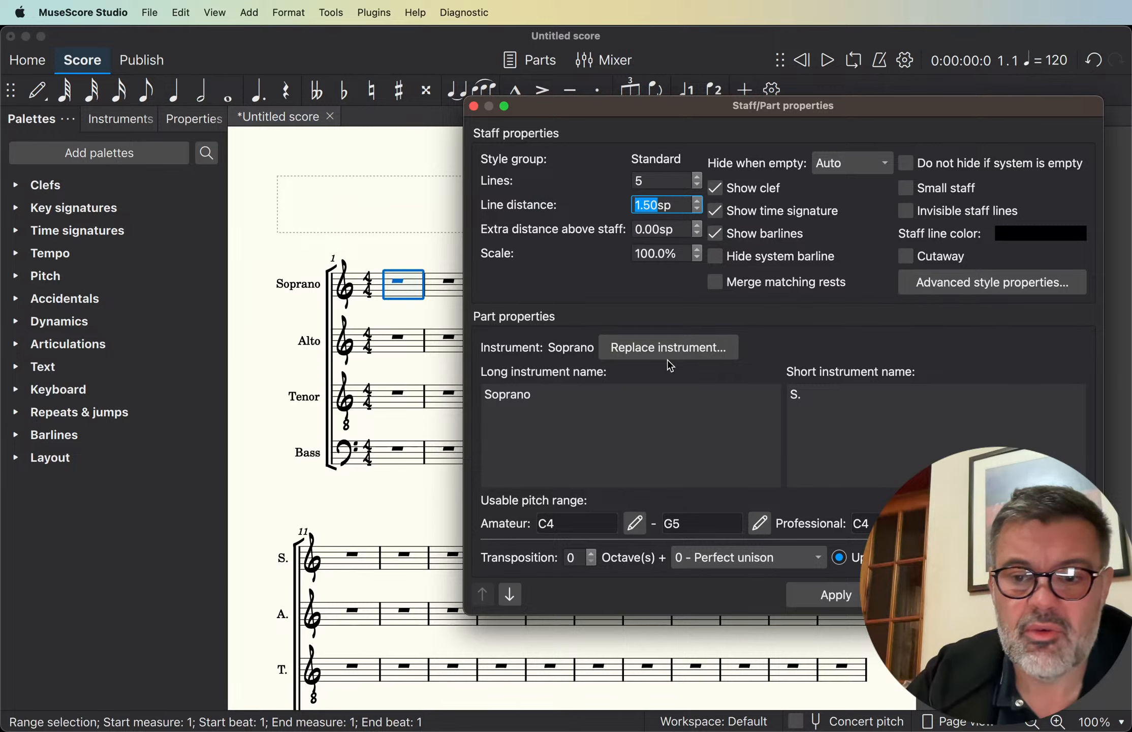
left_click(837, 594)
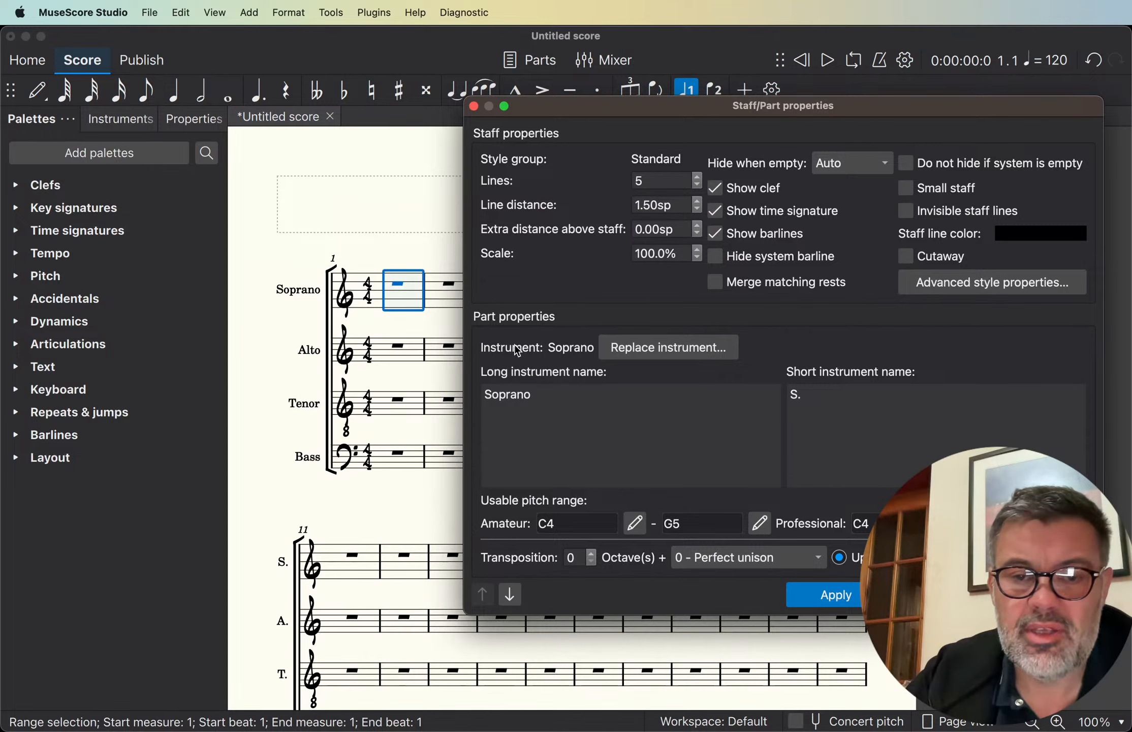
- Apply a line distance of 1.50sp to the Alto staff and the Tenor staff
left_click(512, 593)
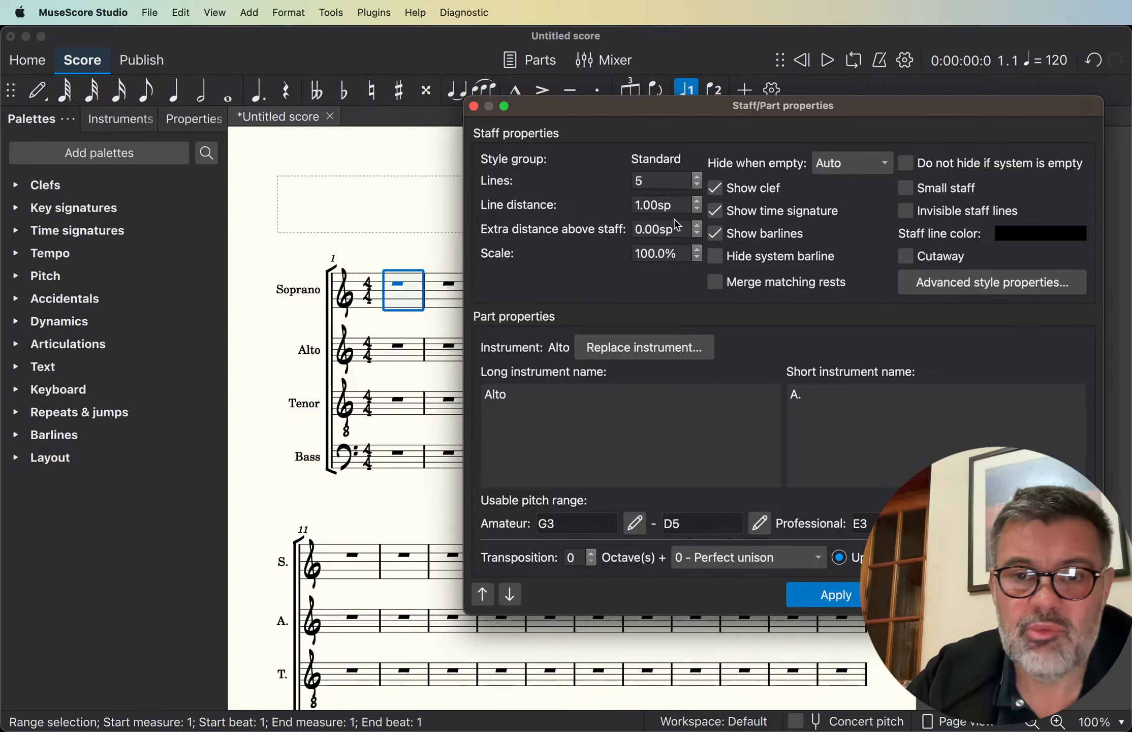
left_click(699, 202)
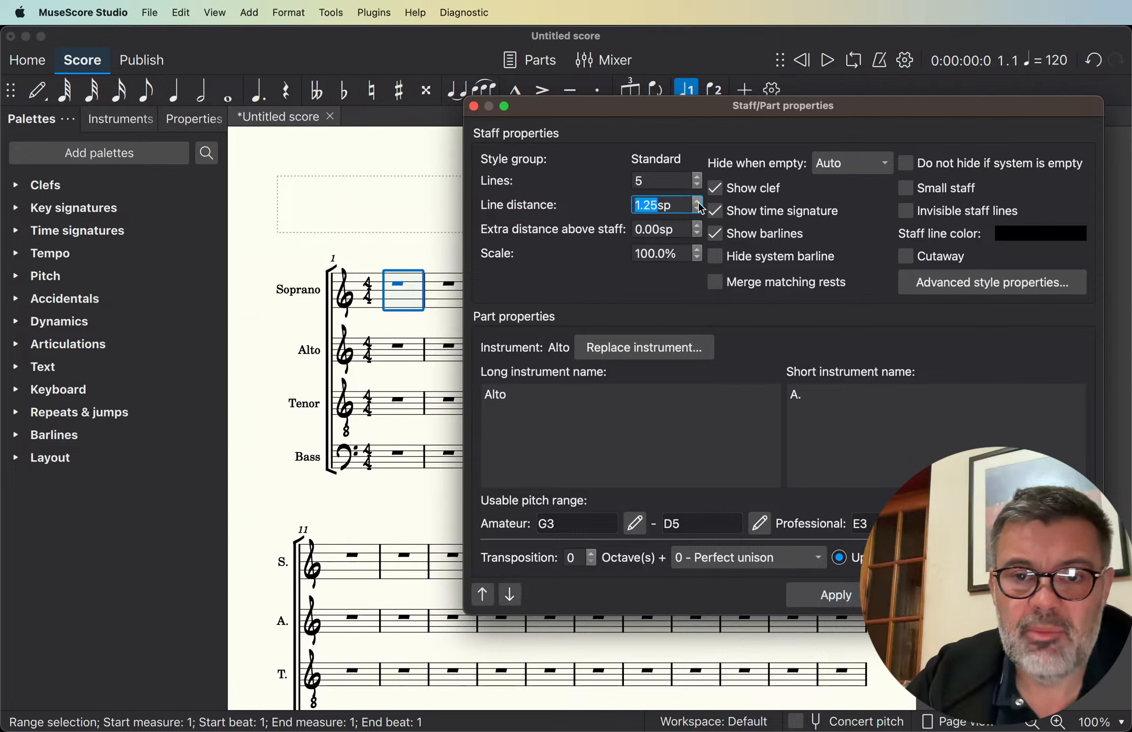
left_click(847, 593)
left_click(510, 595)
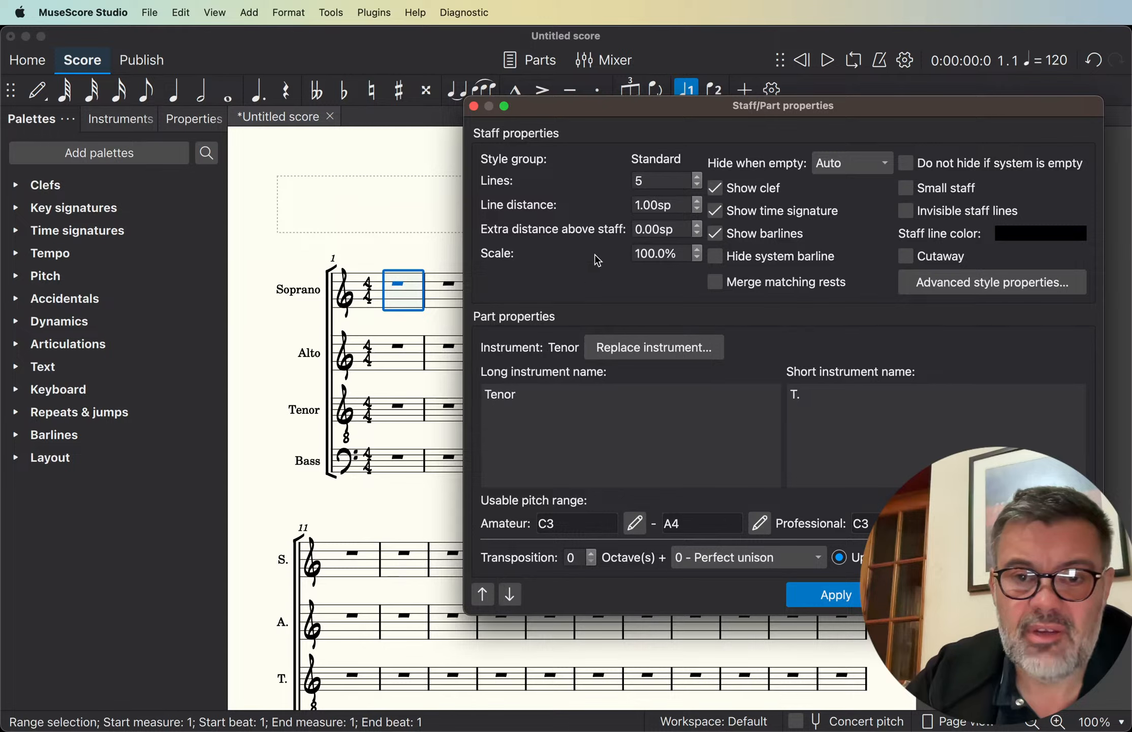
left_click(696, 202)
left_click(696, 202)
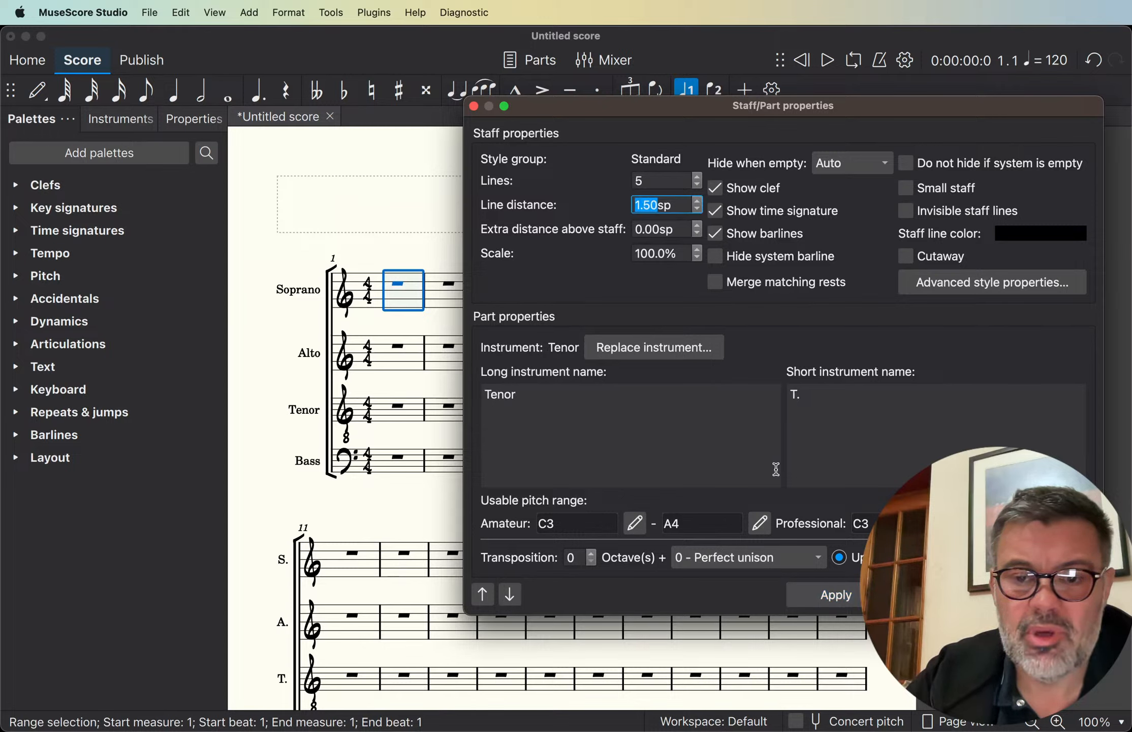
left_click(828, 602)
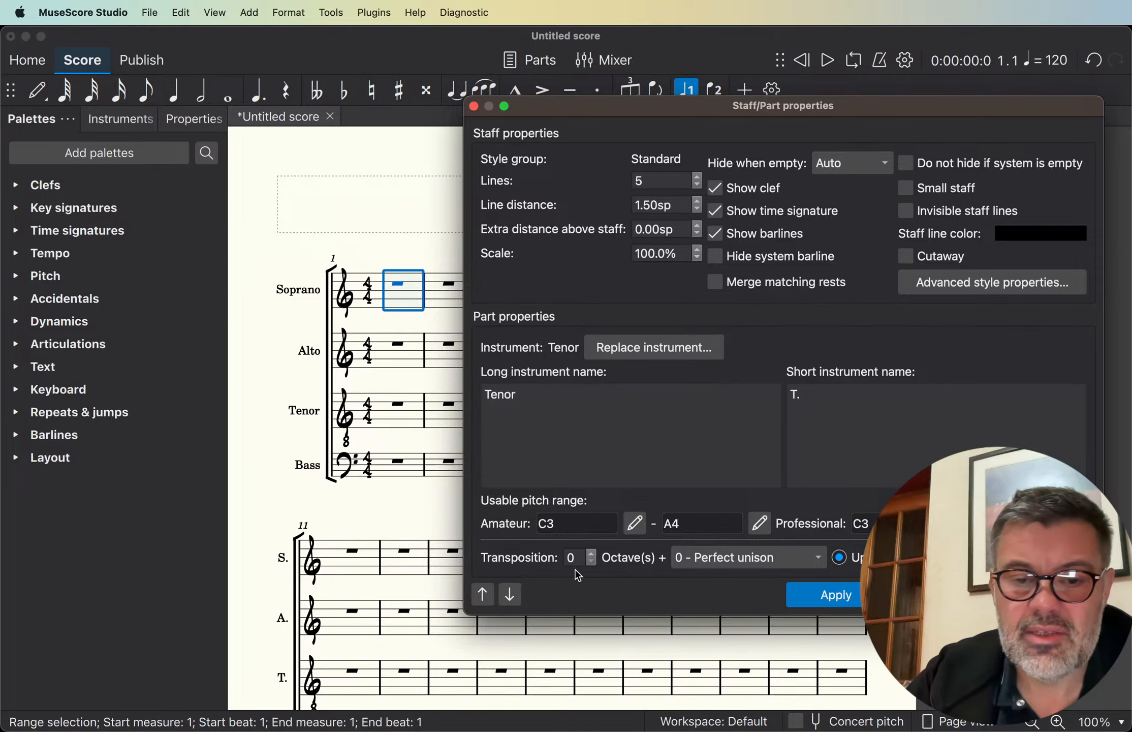
- Apply a line distance of 1.50sp to the Bass staff
left_click(510, 589)
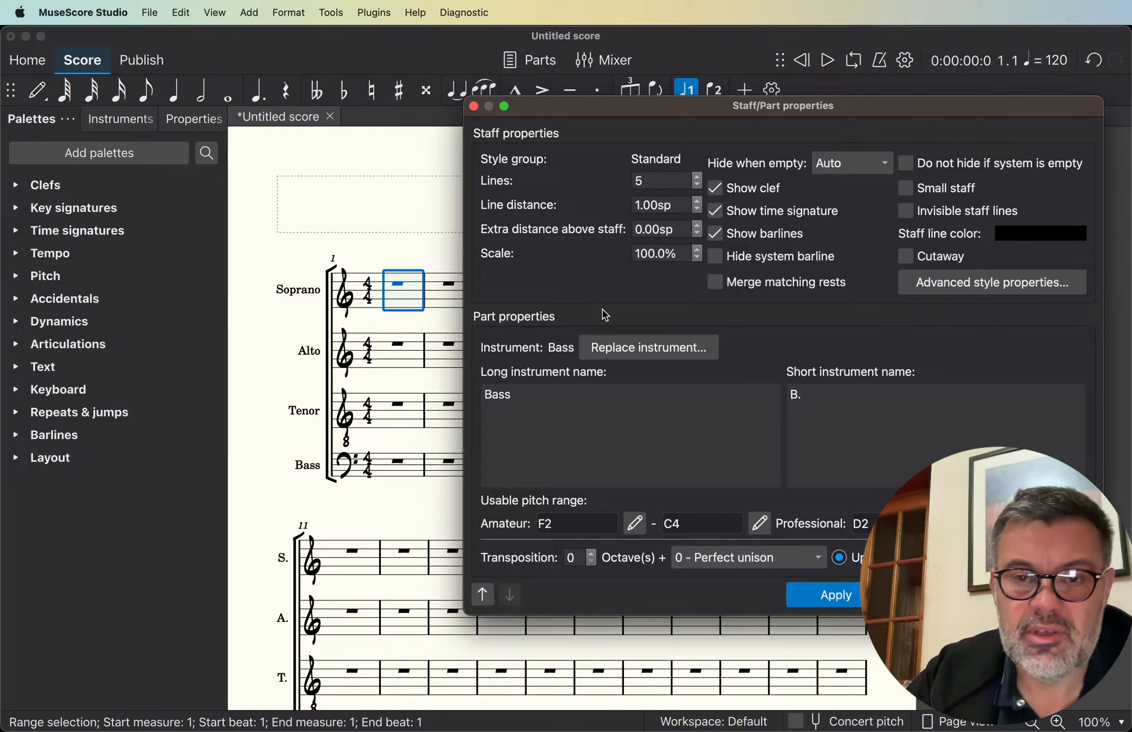
left_click(699, 202)
left_click(700, 202)
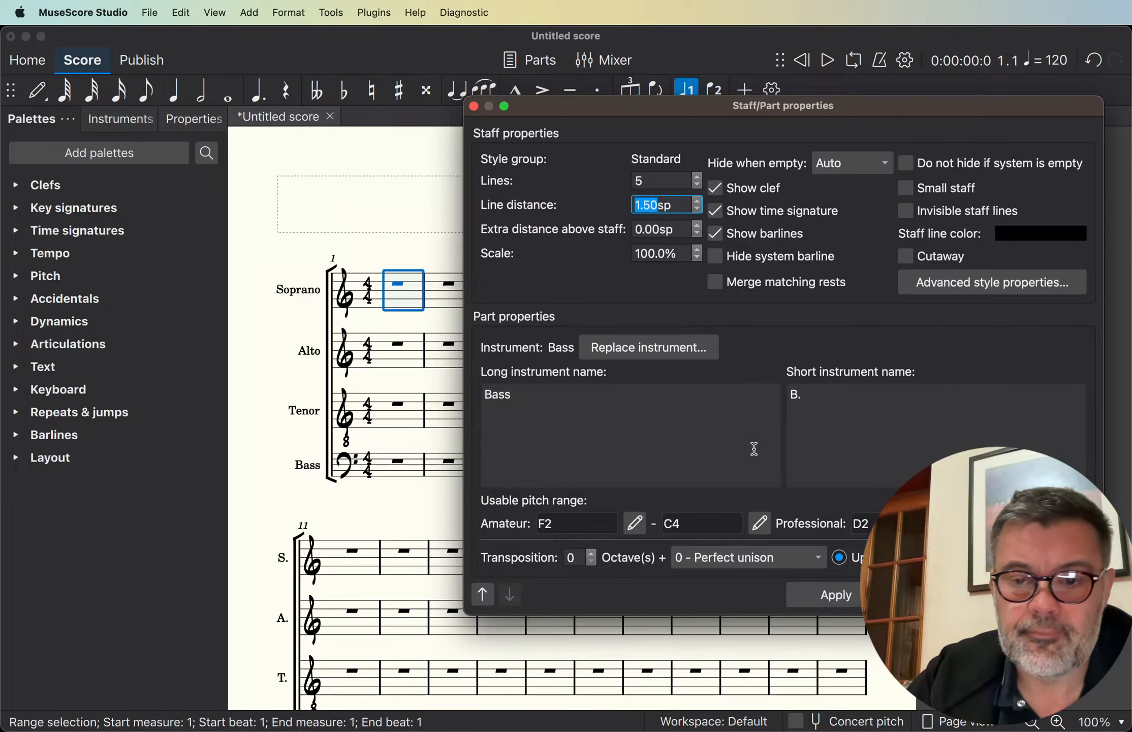
left_click(835, 590)
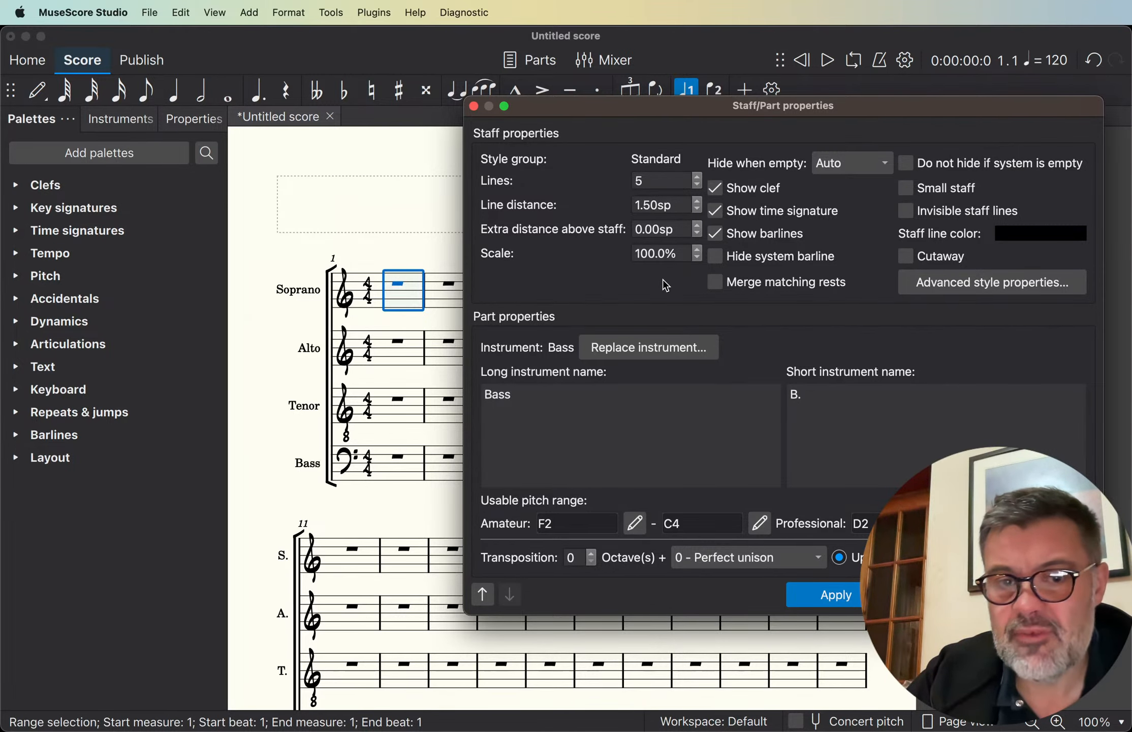
- Try the Pitch names notehead scheme in the Bass staff's advanced style properties, cancel it, and close the staff properties
left_click(968, 285)
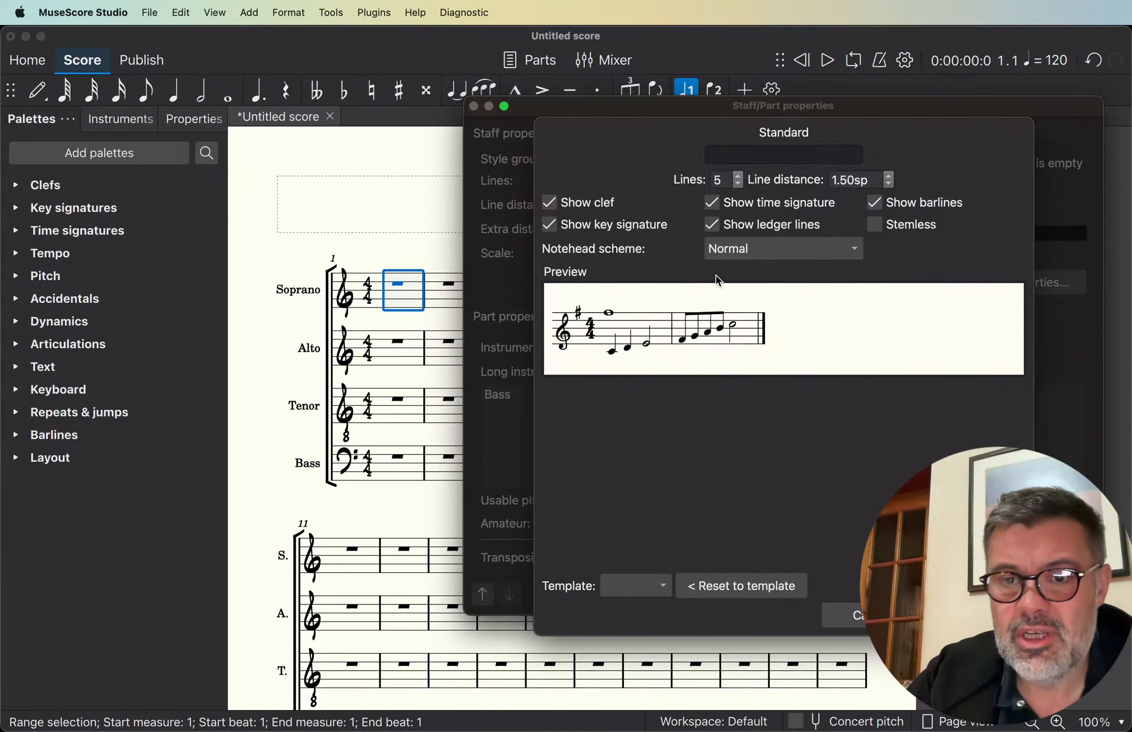
left_click(735, 256)
left_click(748, 272)
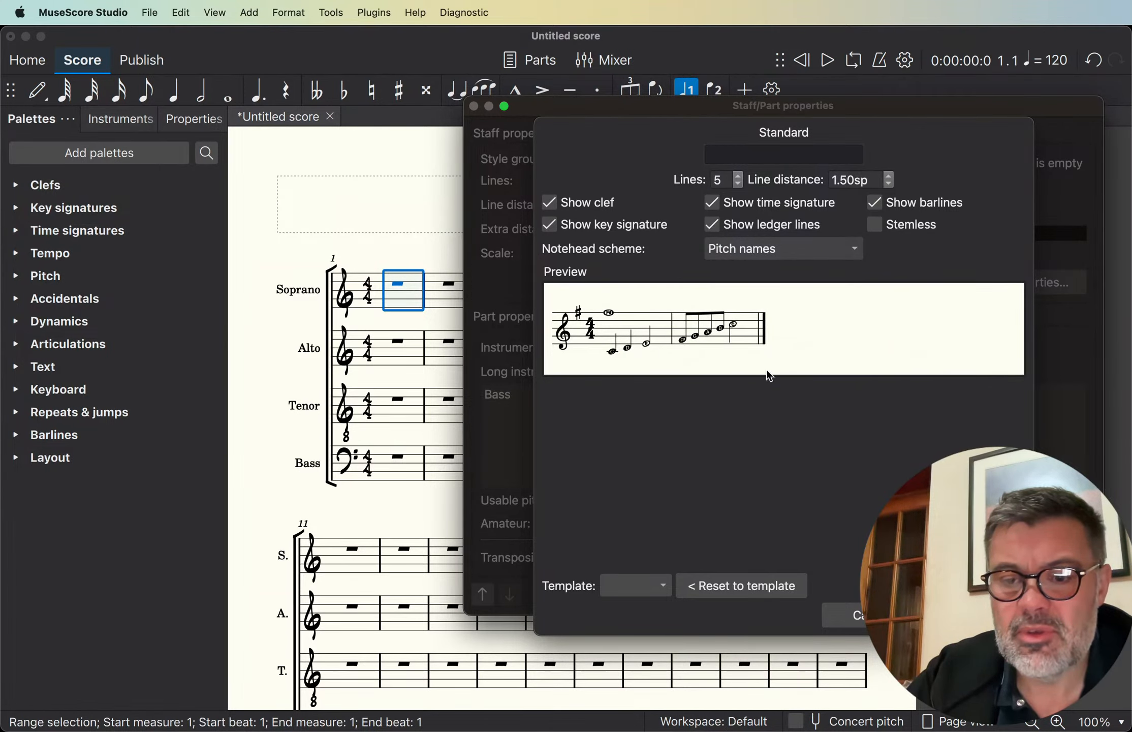
left_click(843, 615)
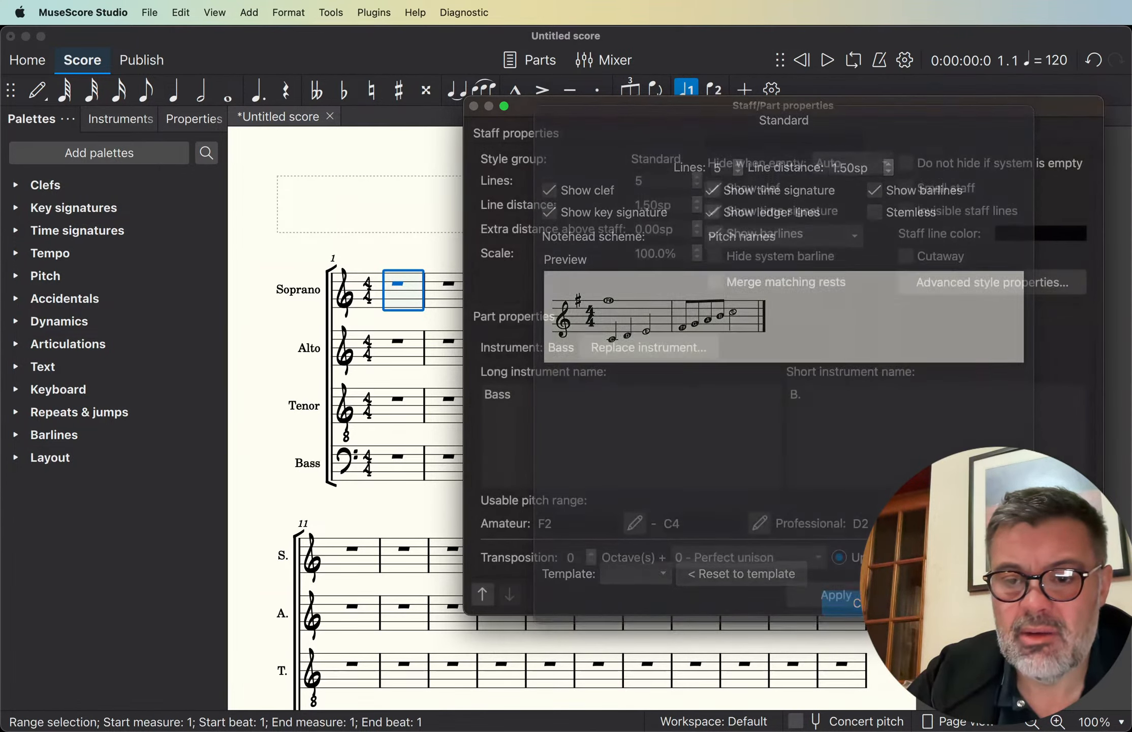
left_click(858, 603)
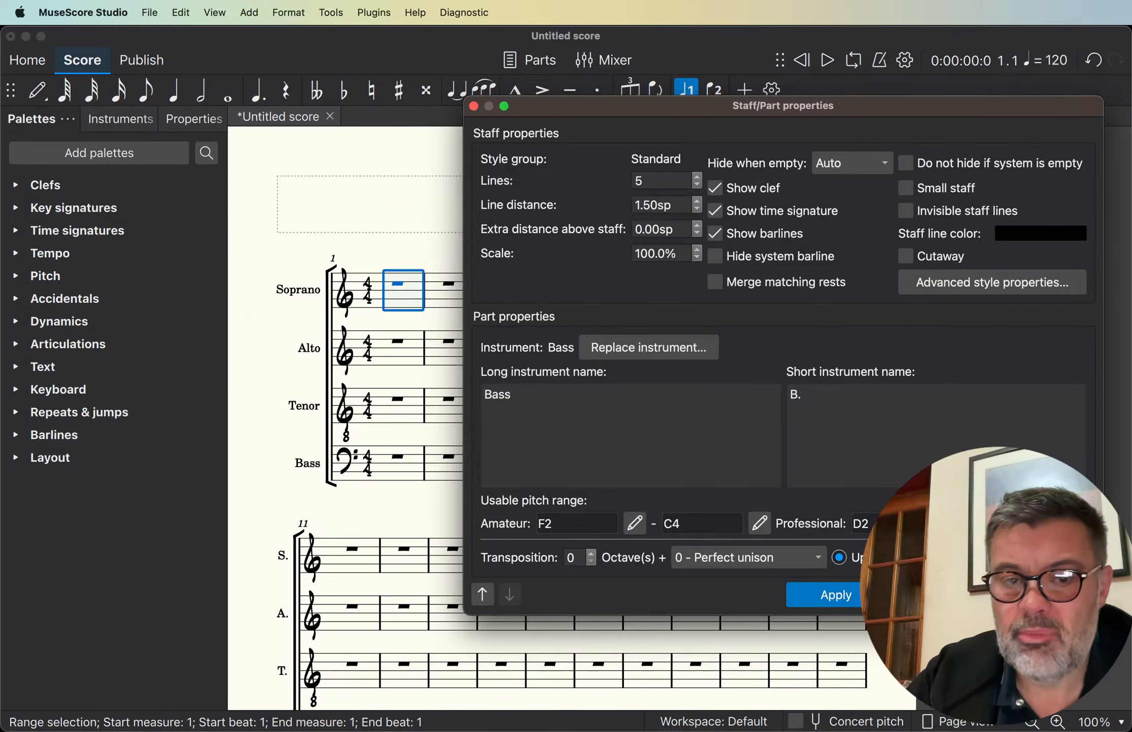
left_click(1040, 595)
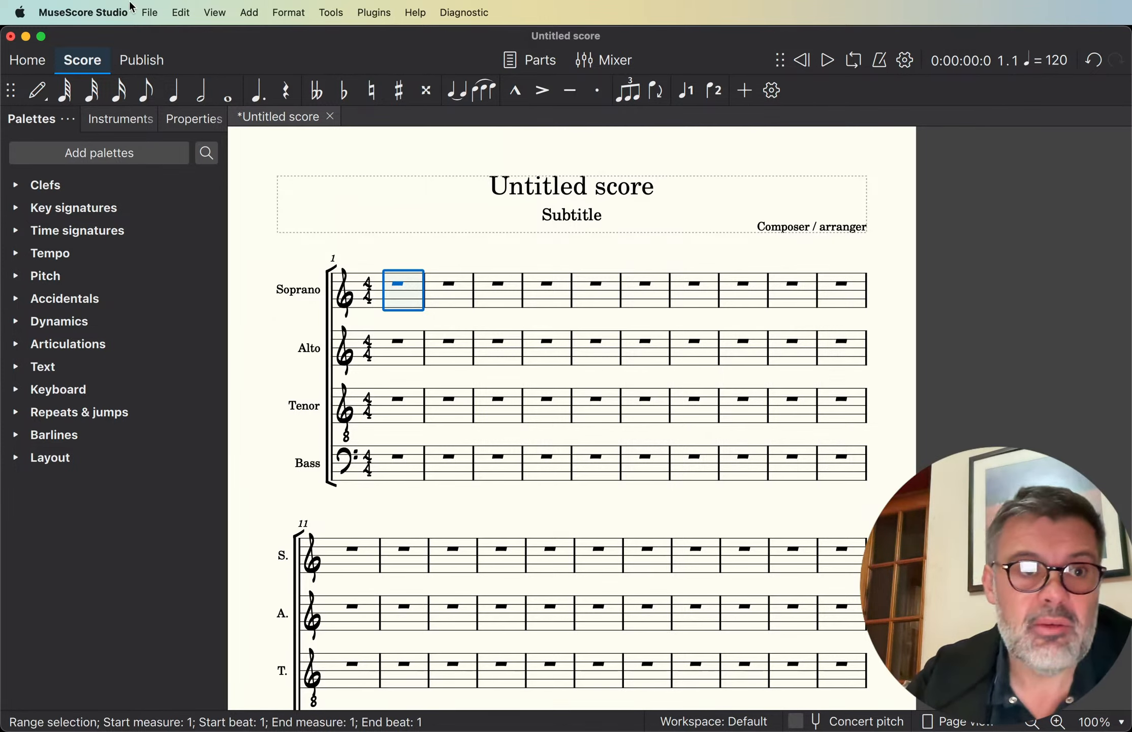
- Start saving the score under a new file to the computer's Templates folder, and cancel the save
left_click(151, 12)
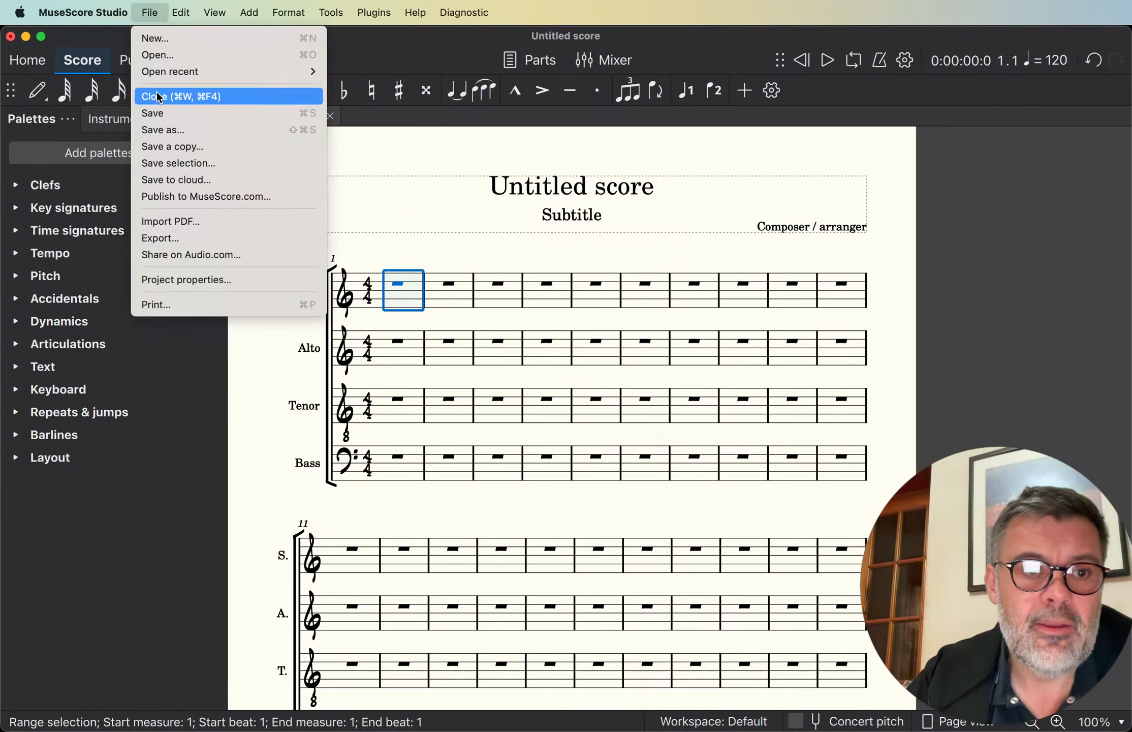
left_click(165, 128)
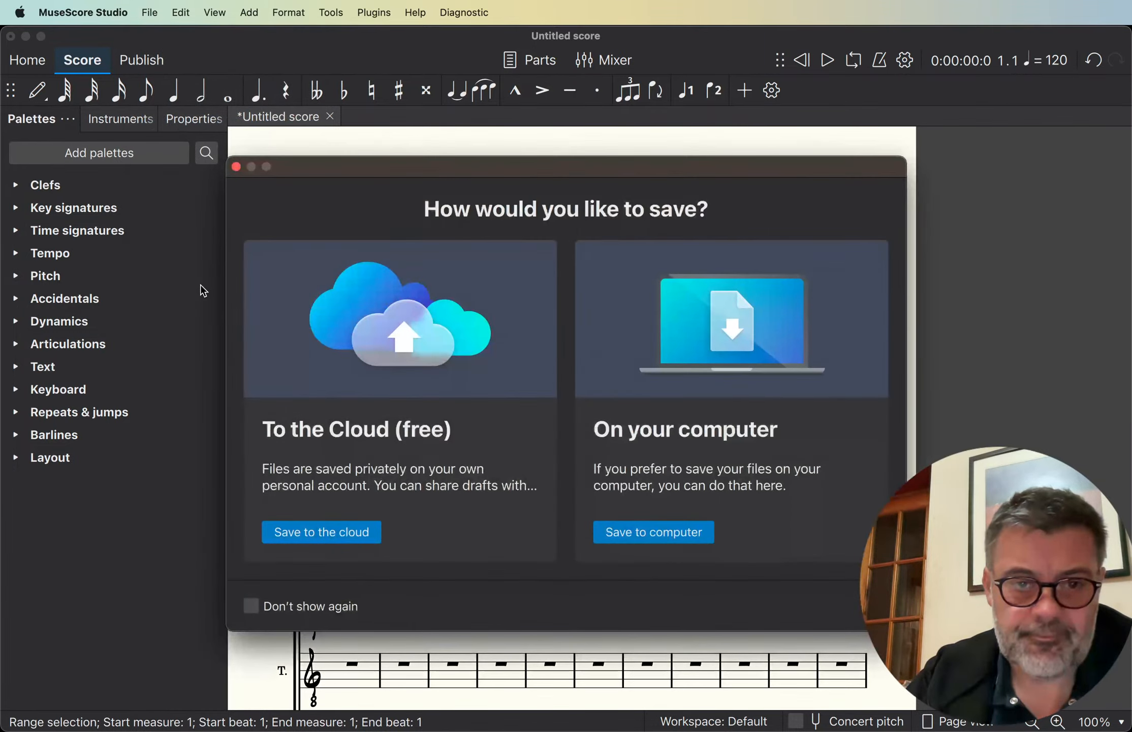
left_click(680, 530)
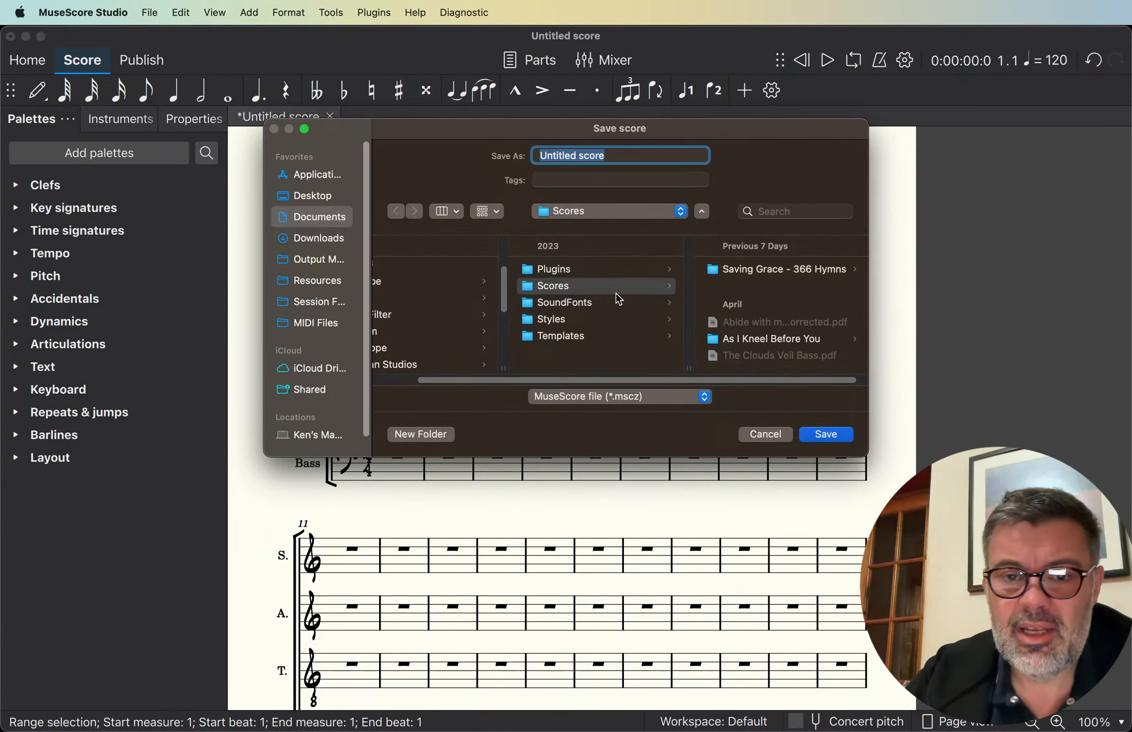
left_click(567, 335)
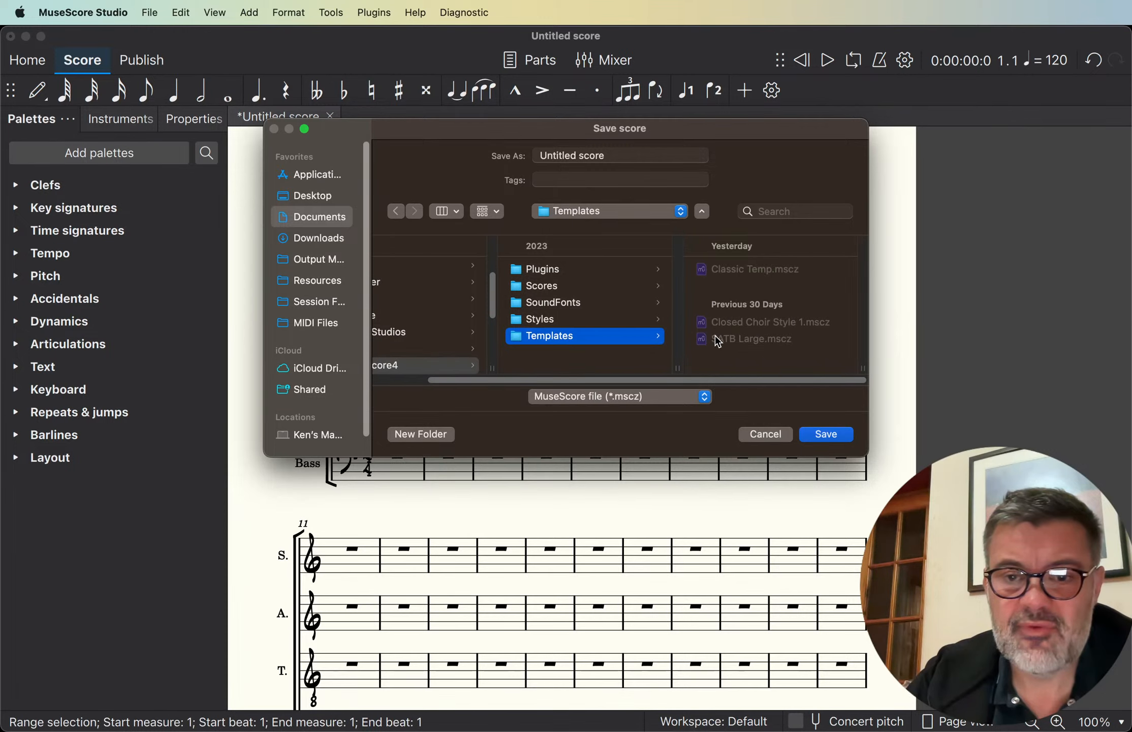
left_click(766, 435)
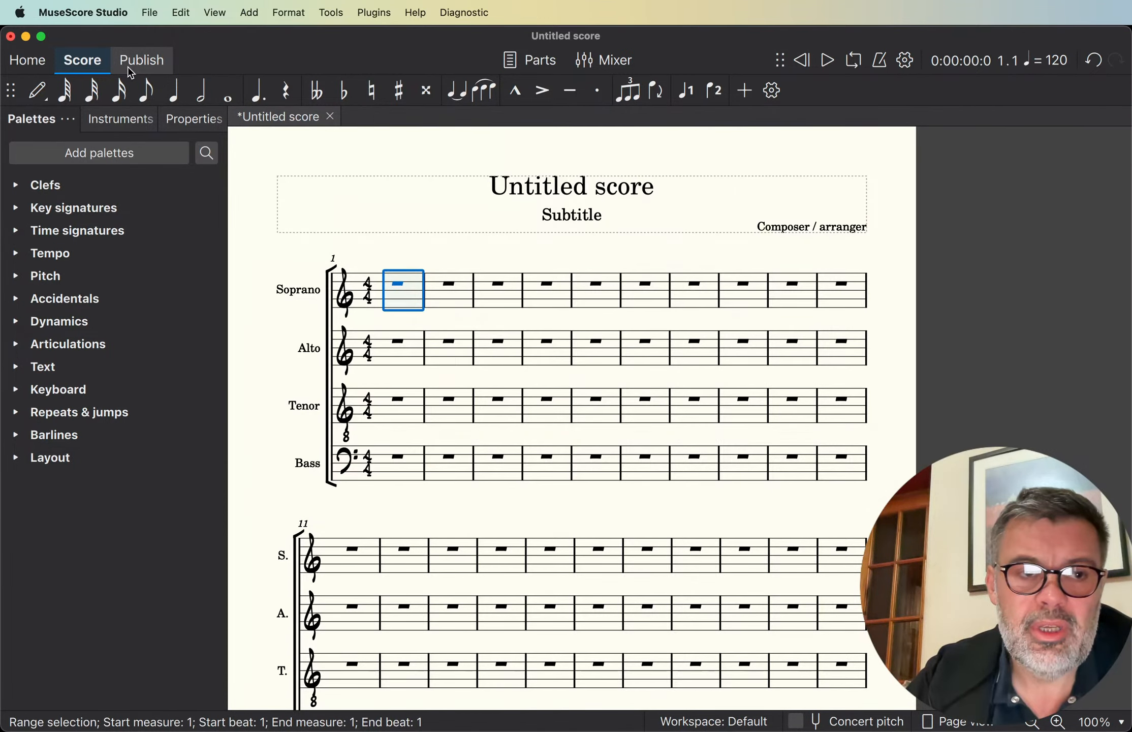
- Examine the custom templates offered for creating a new score, and cancel without creating one
left_click(15, 65)
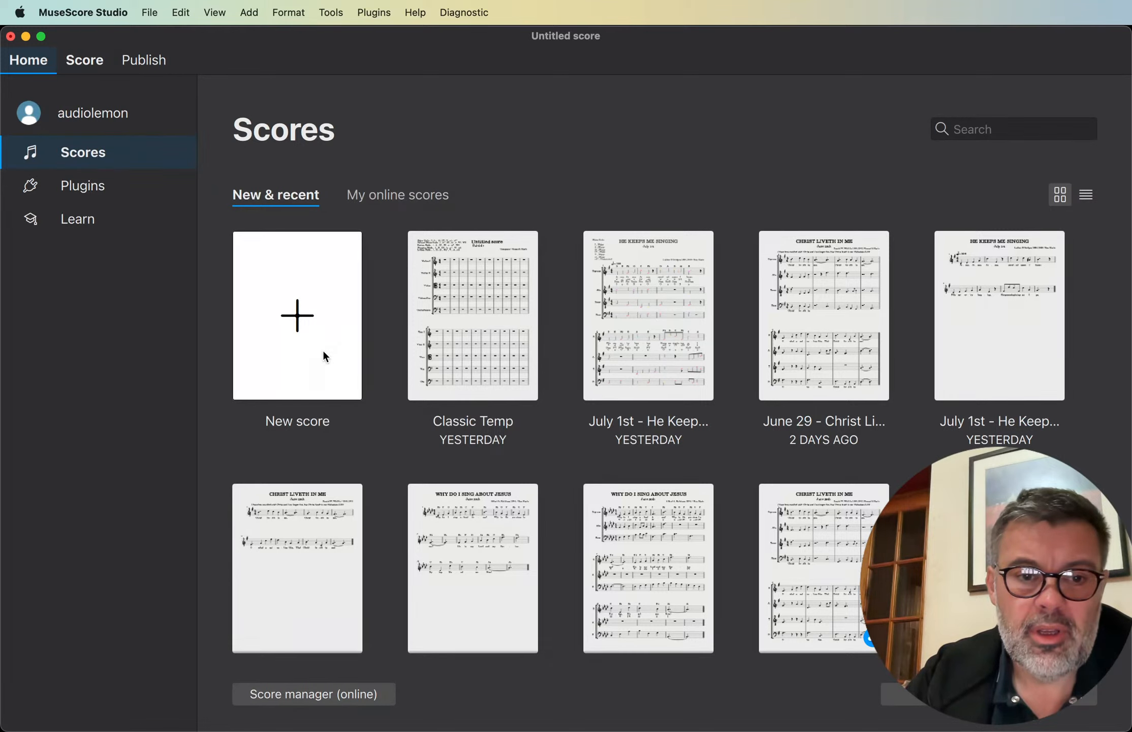
left_click(311, 315)
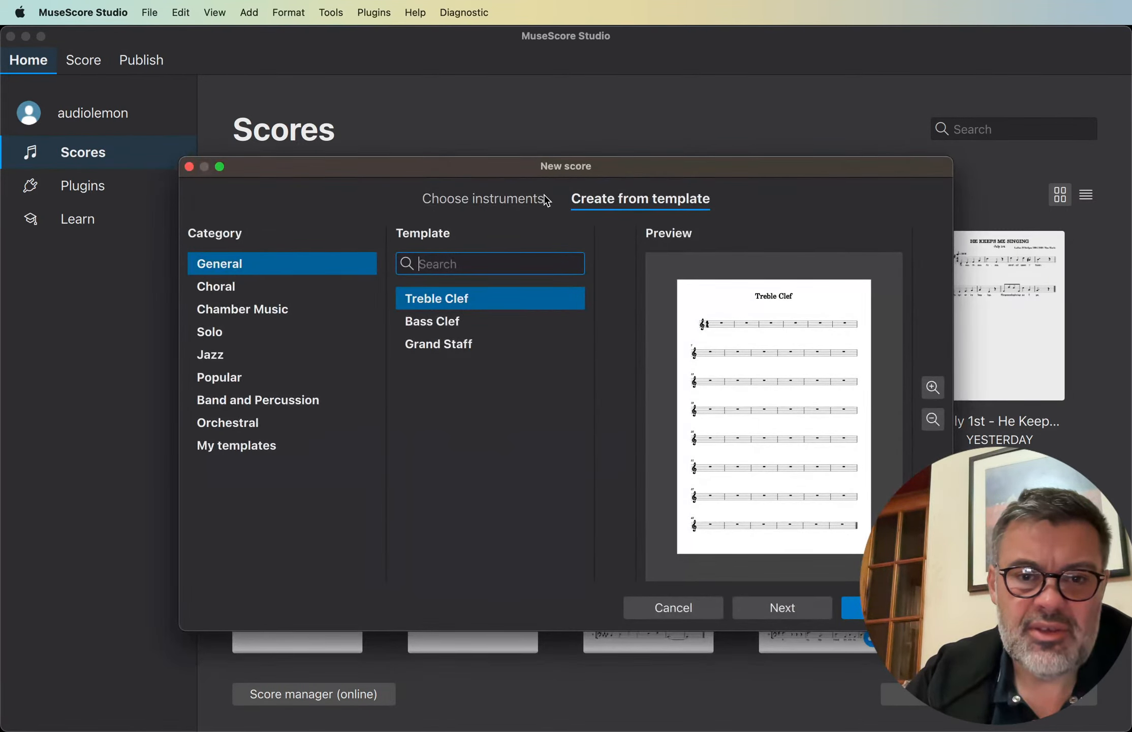
left_click(476, 203)
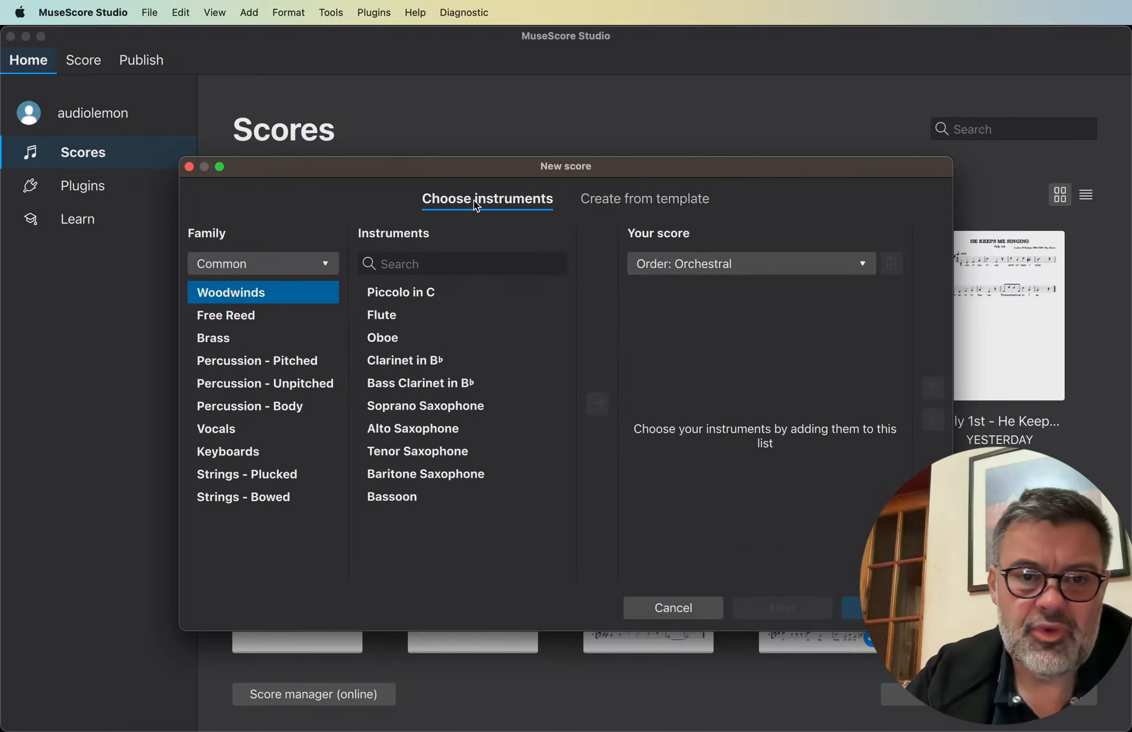
left_click(666, 197)
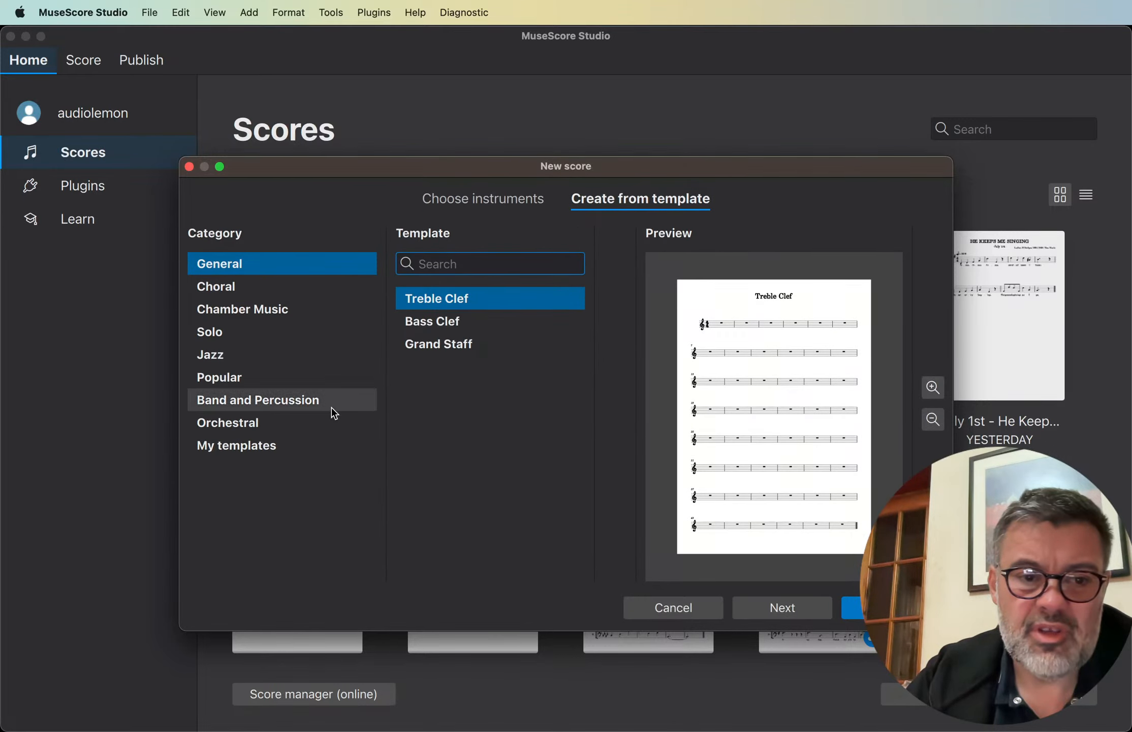
left_click(229, 449)
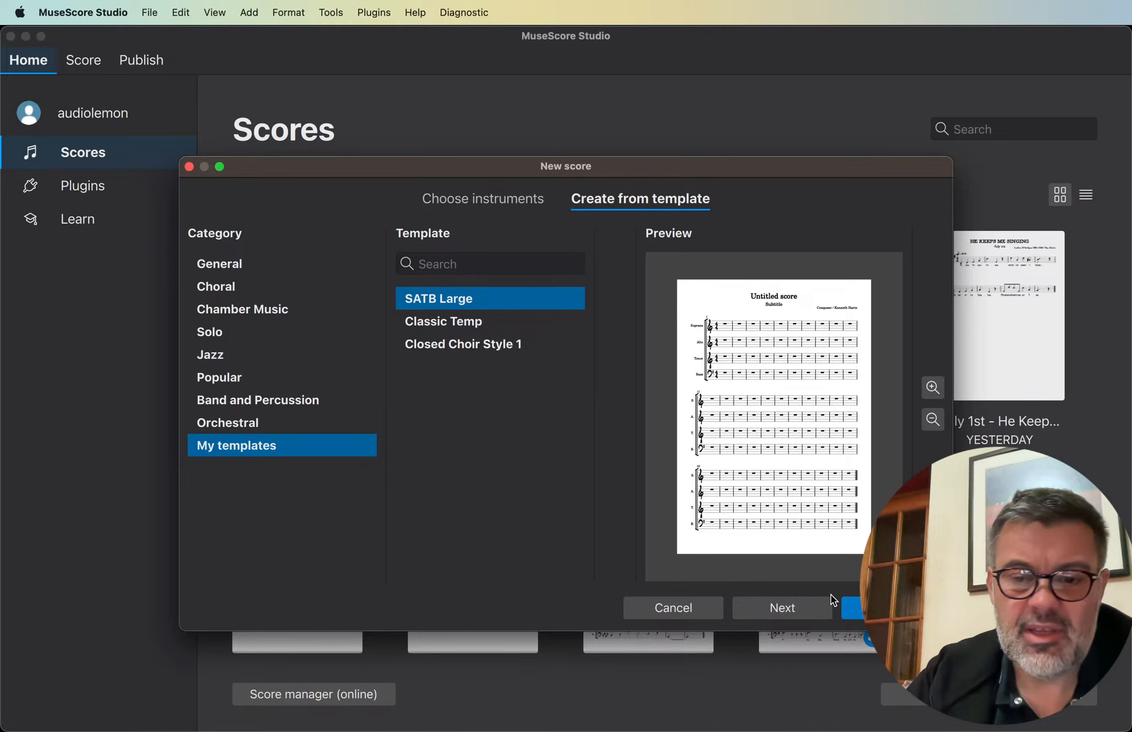
left_click(669, 615)
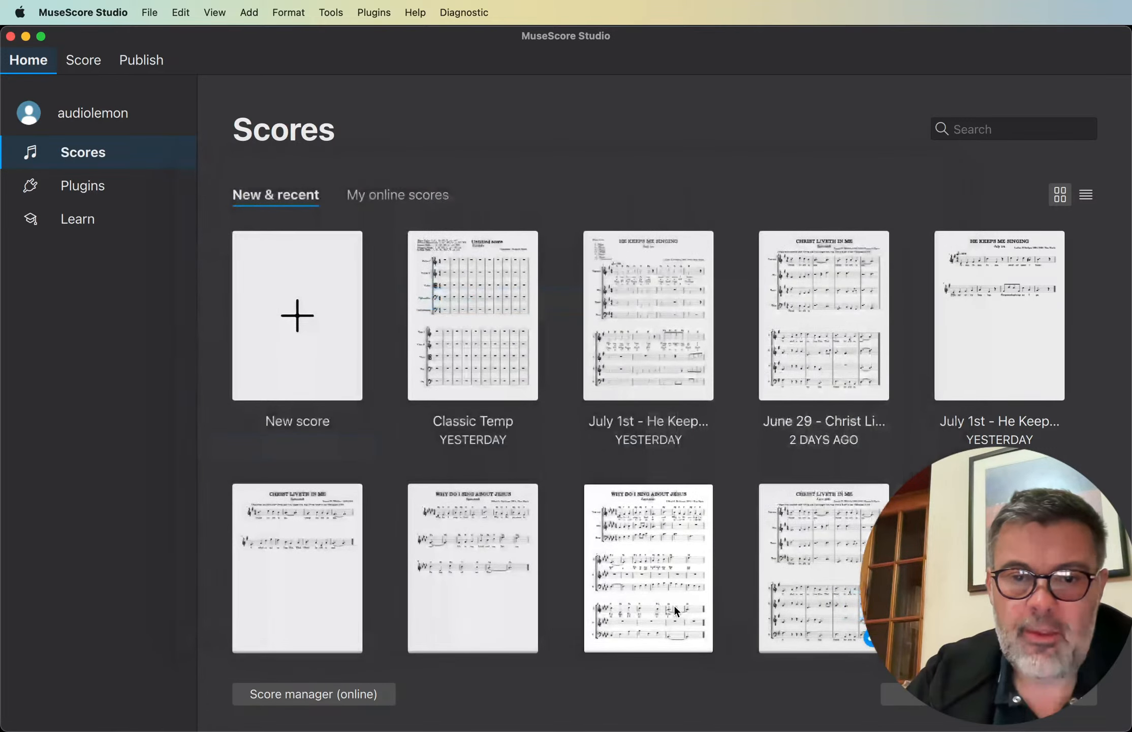
- Move the extra empty window aside, close it, and return to the untitled SATB score
left_click(84, 61)
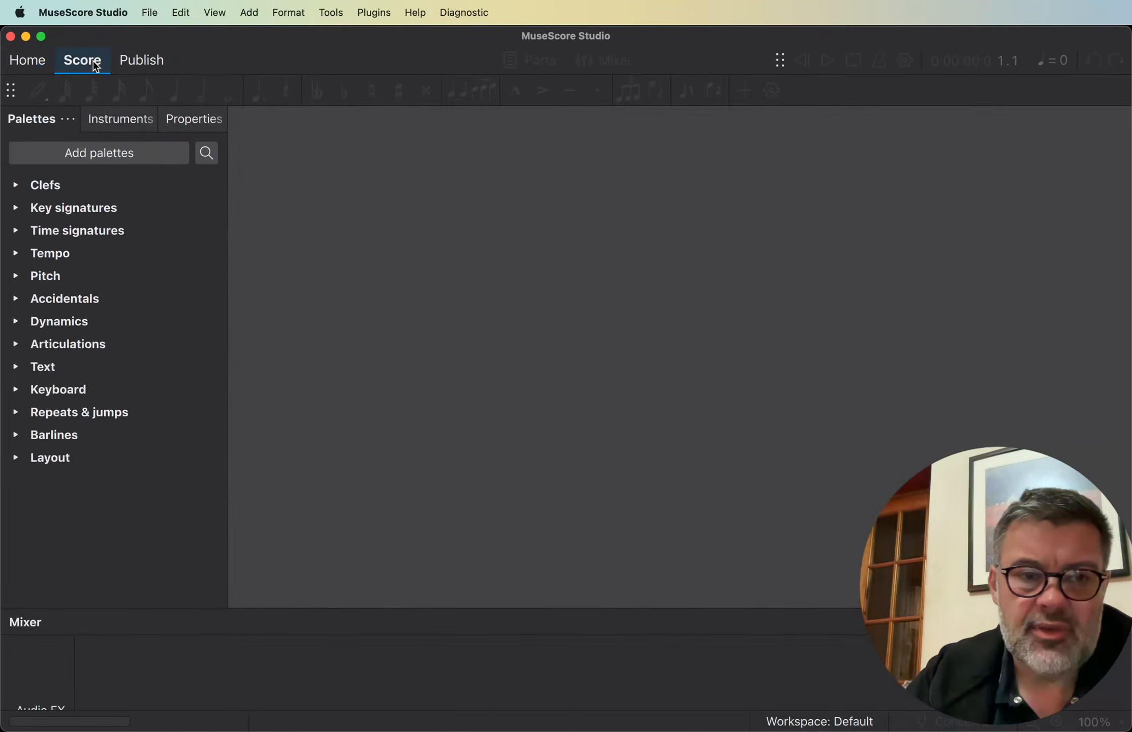
left_click_drag(158, 36, 336, 270)
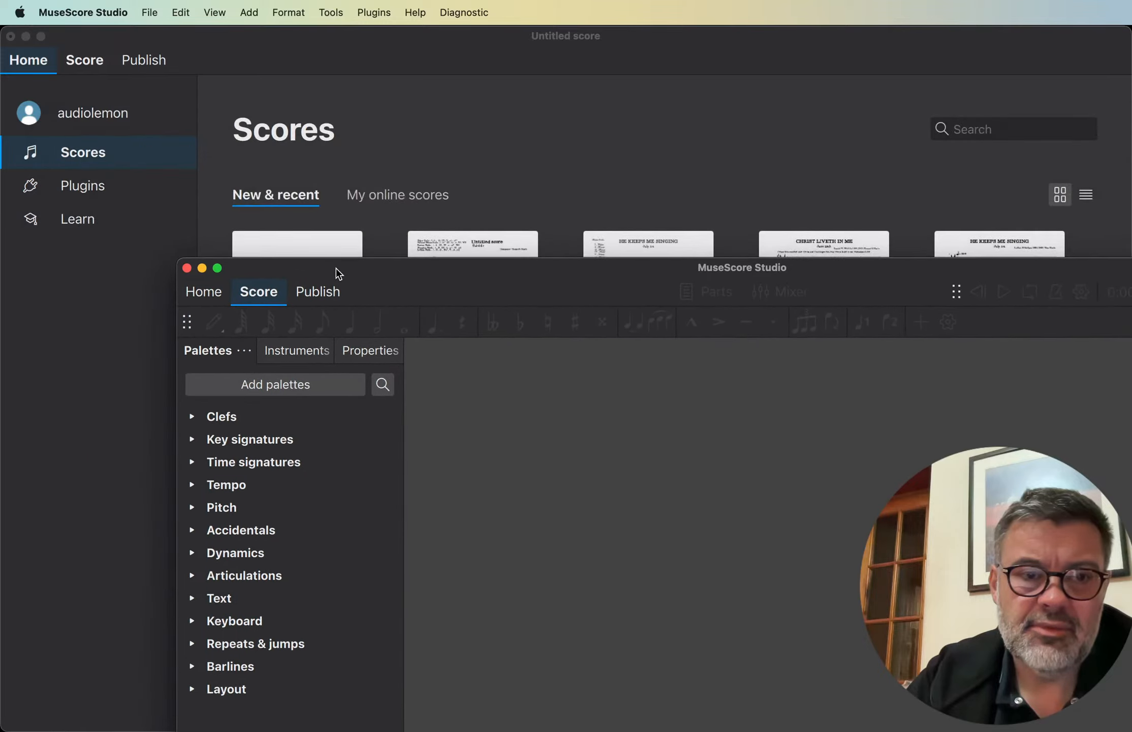
left_click(186, 268)
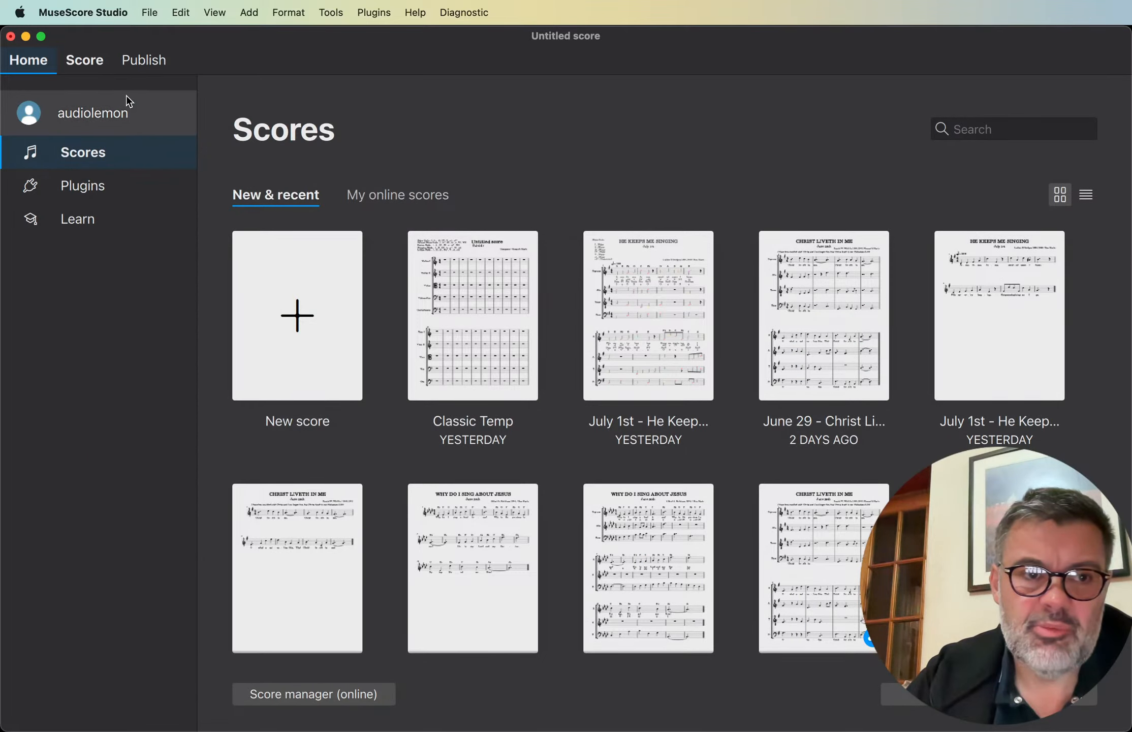
left_click(93, 61)
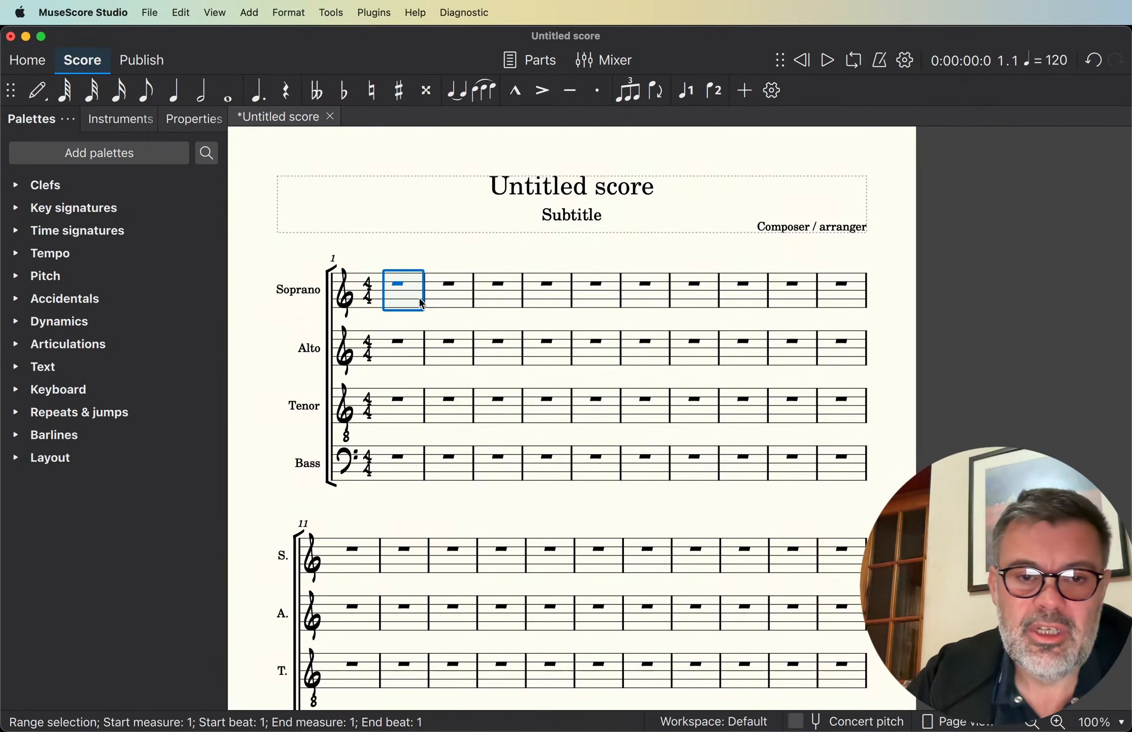
- Enter the quarter notes C5, D5, F5 and G4 in the first Soprano measure
key("n")
key("c")
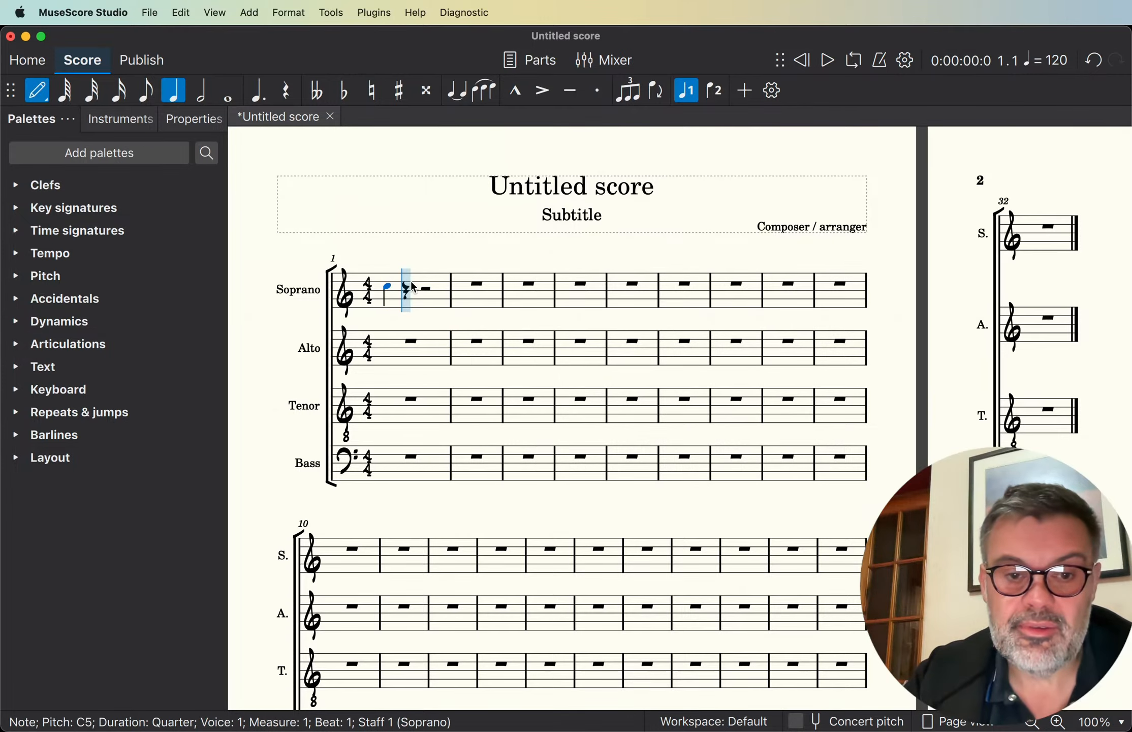
key("d")
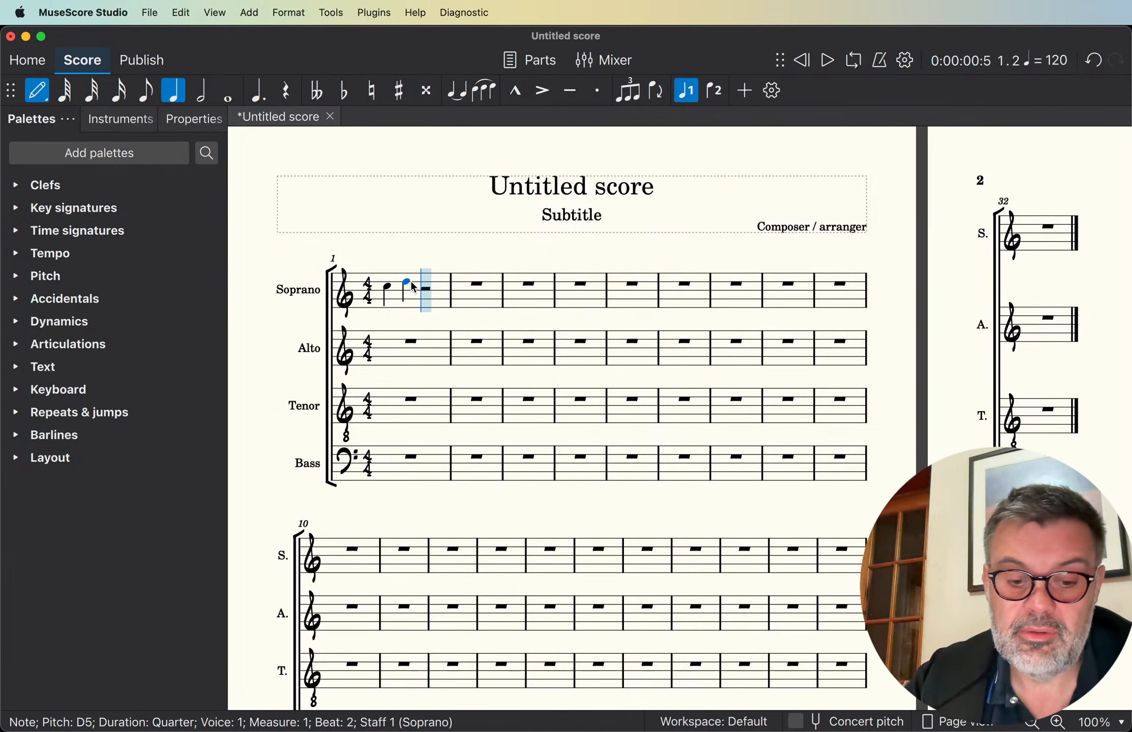
key("f")
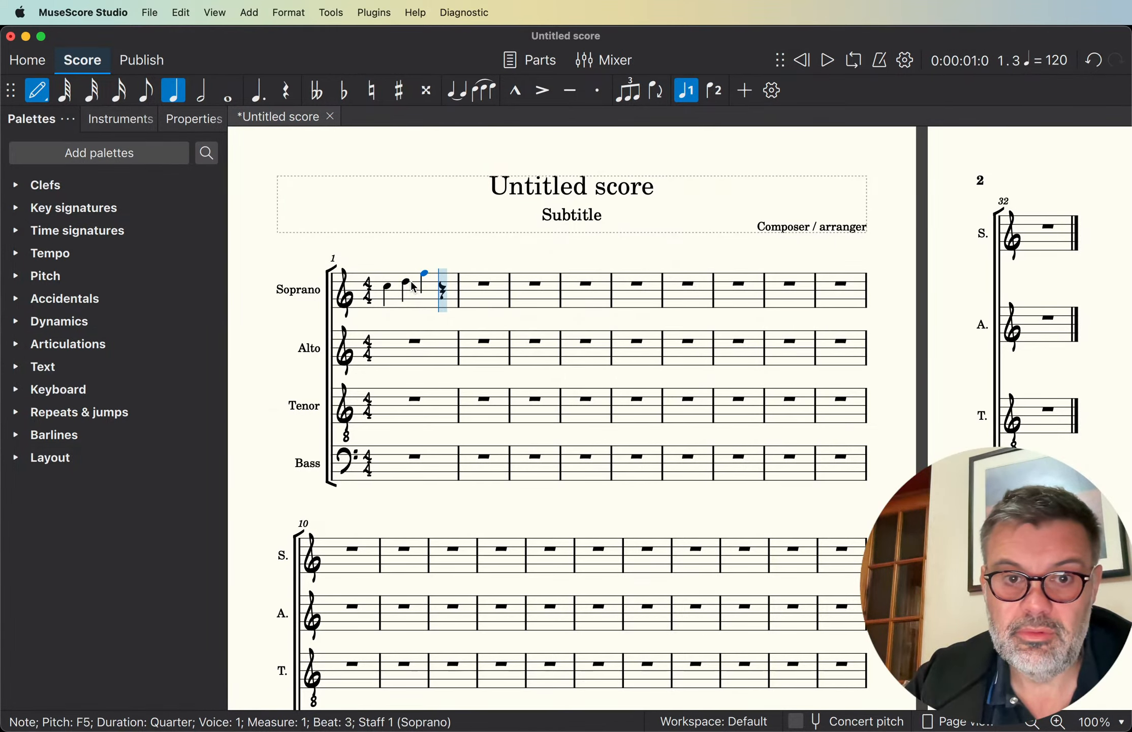
key("g")
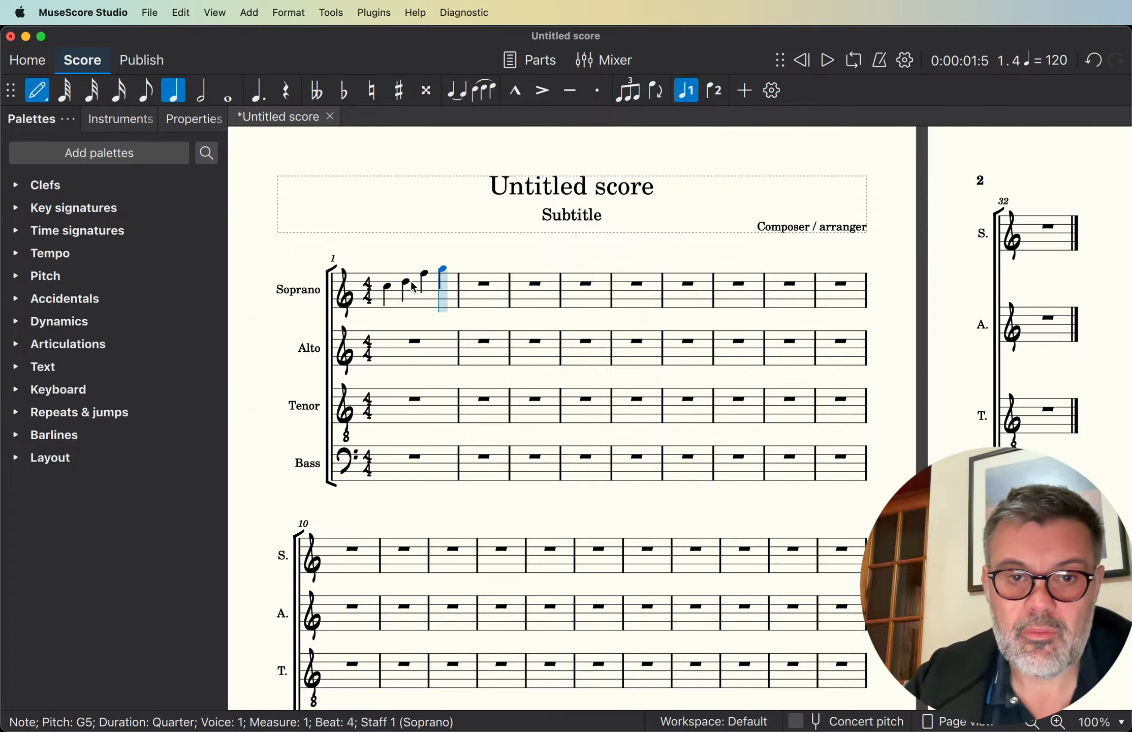
key("ctrl+Down")
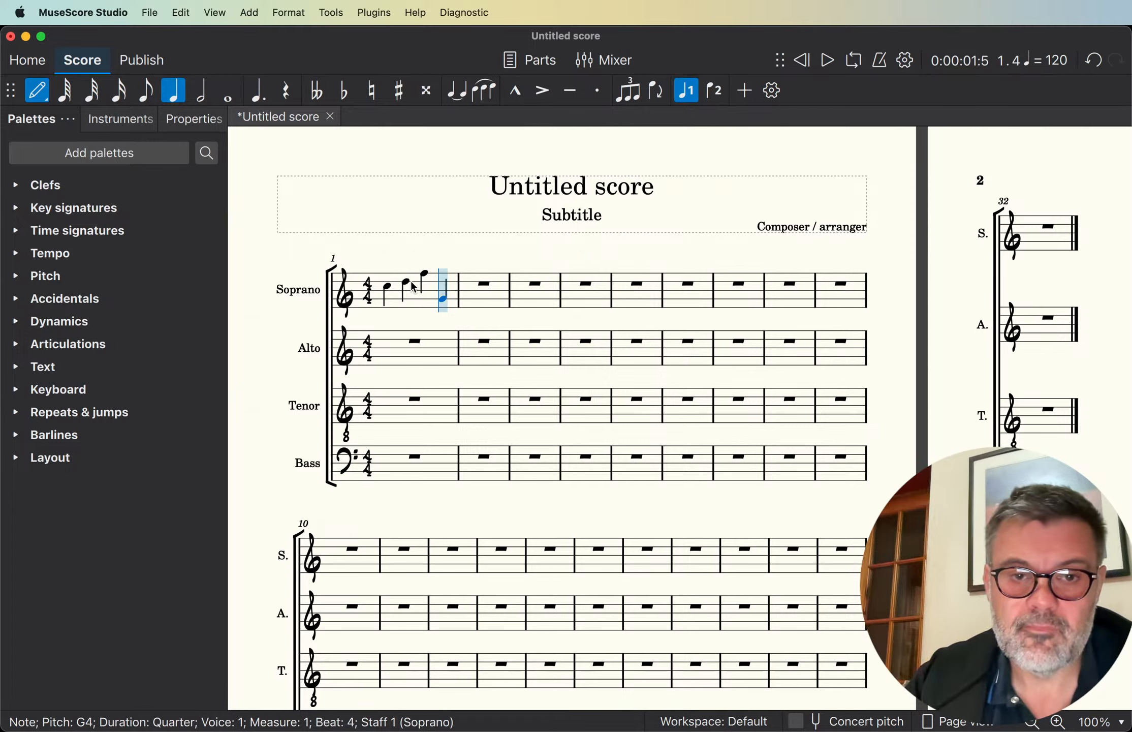
key("Escape")
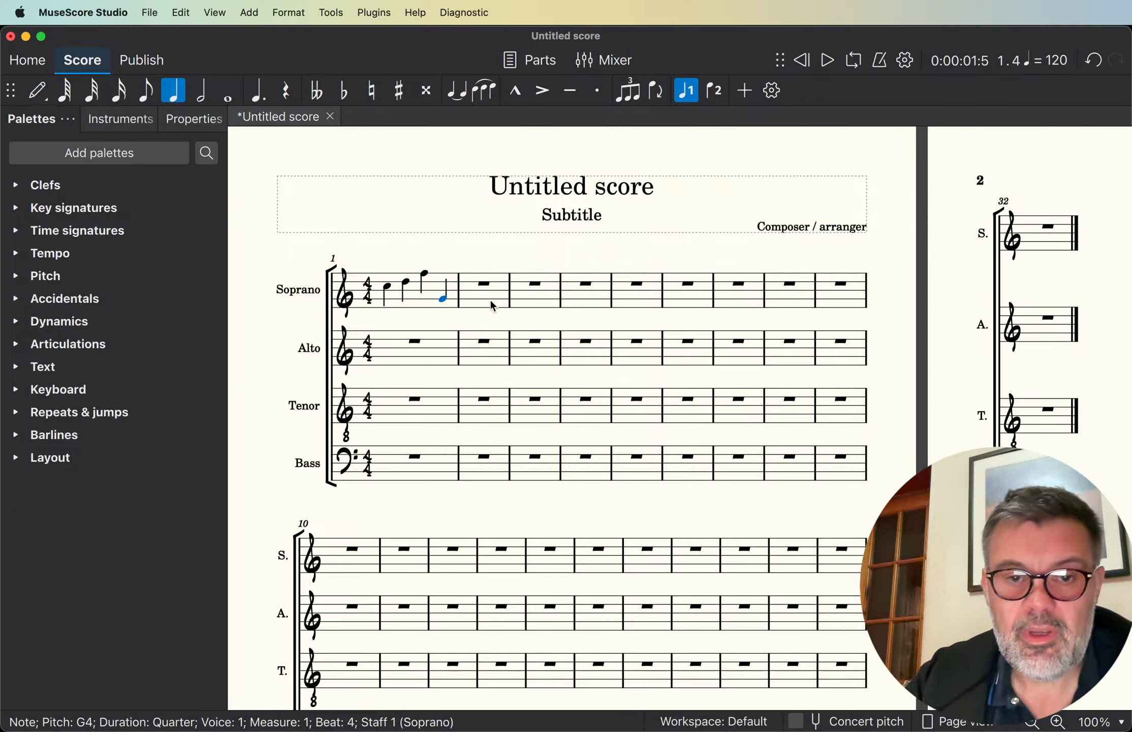
- Hide the Alto, Tenor and Bass instruments so only the Soprano staff is shown in the score
left_click(456, 305)
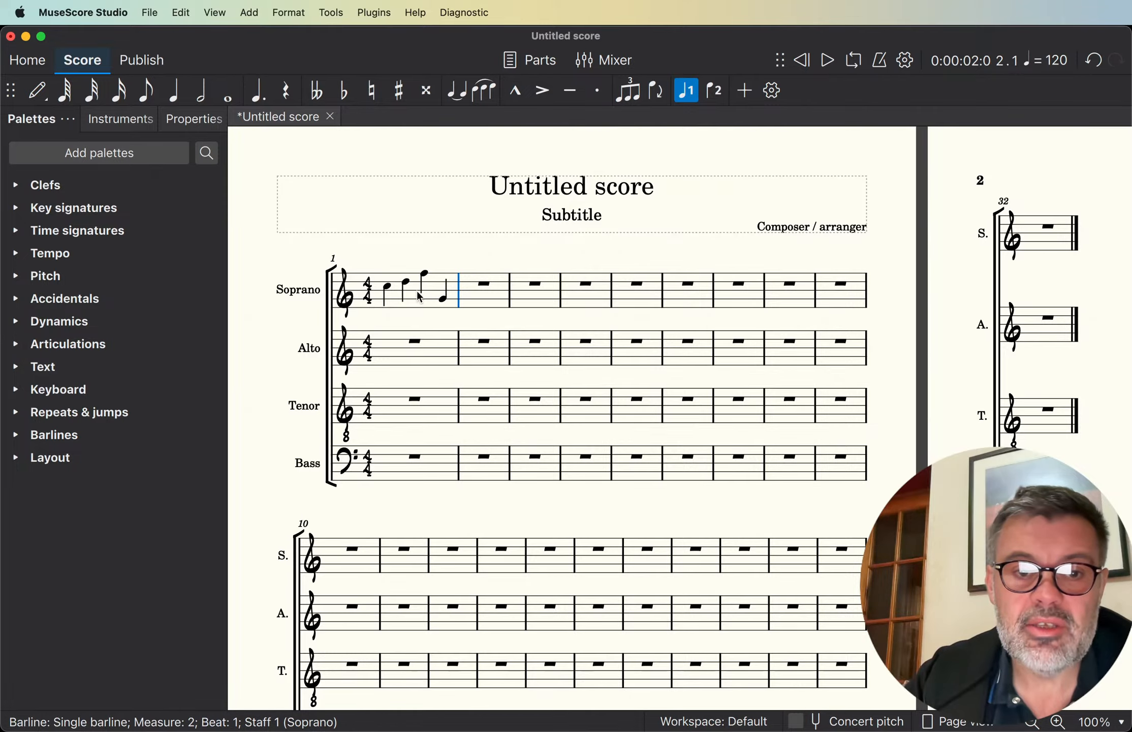
left_click(379, 277)
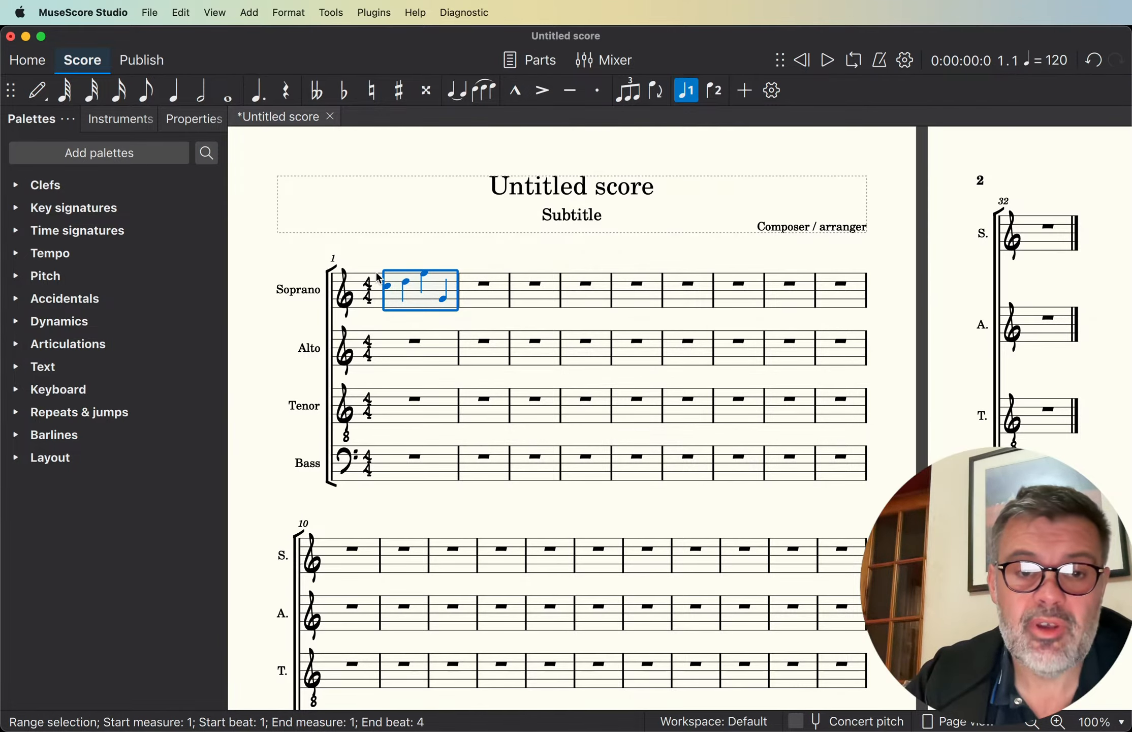
scroll(378, 277, "up", 5)
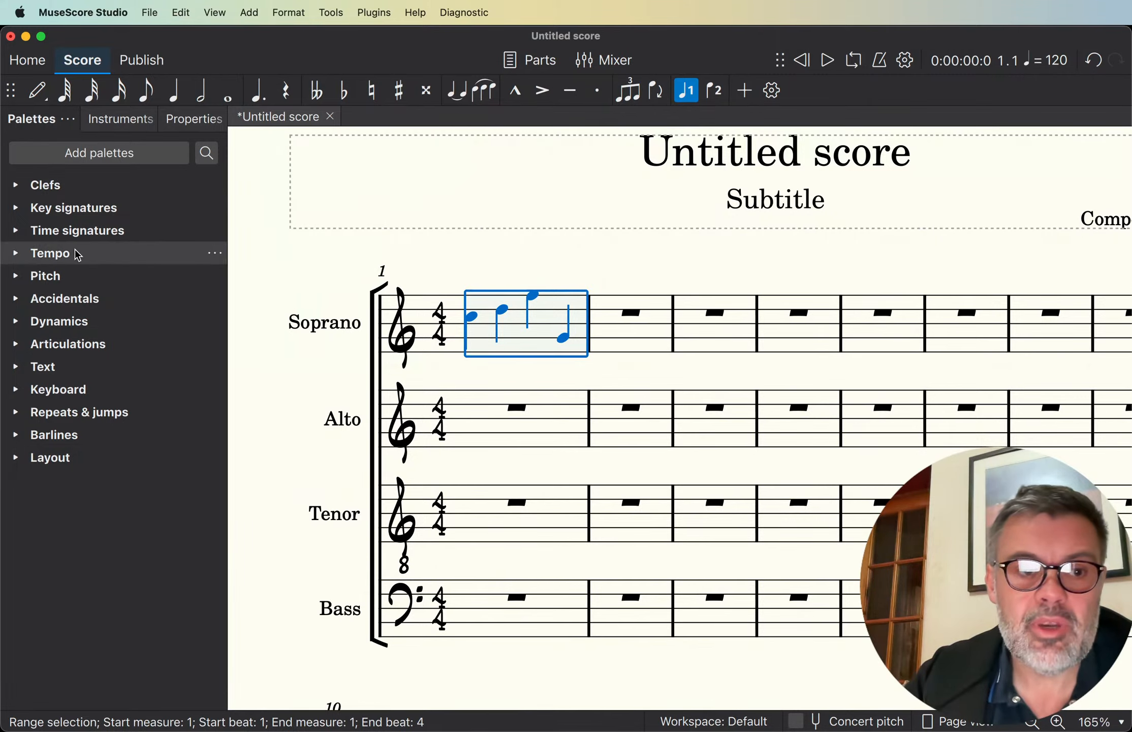
left_click(108, 116)
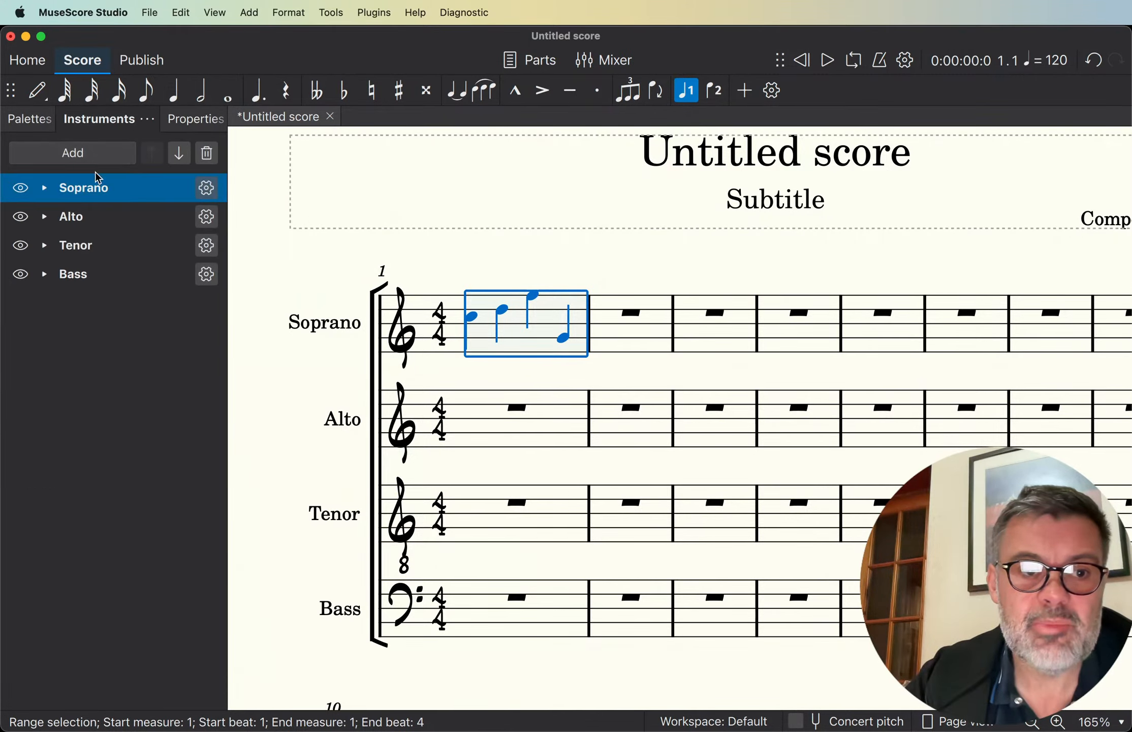
left_click(21, 217)
left_click(20, 247)
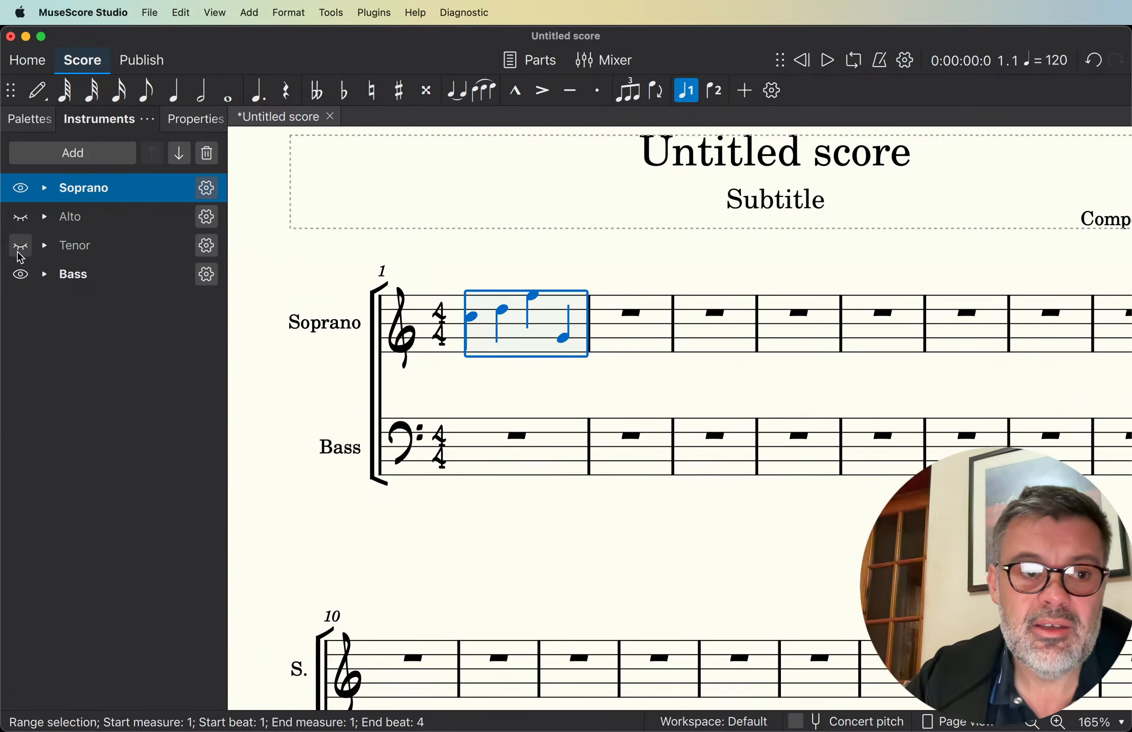
left_click(20, 274)
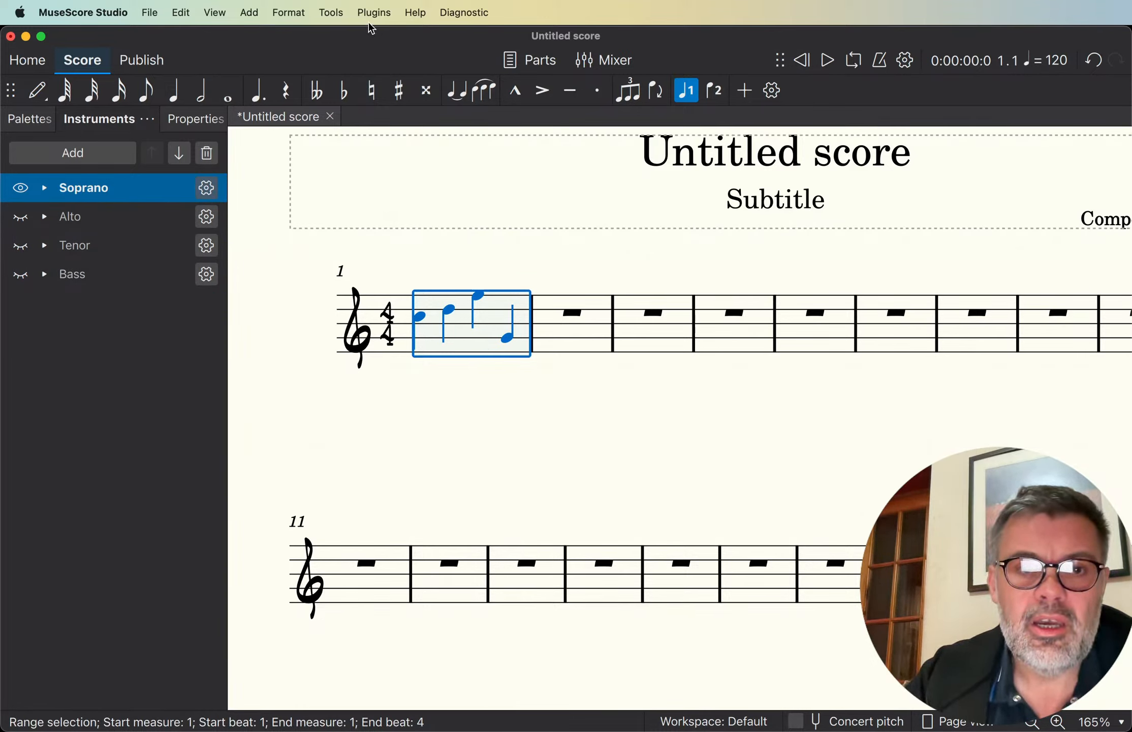
- Show the Alto instrument again and enter the quarter notes C5, B4, D5 and A4 in its first measure
left_click(21, 218)
left_click(483, 440)
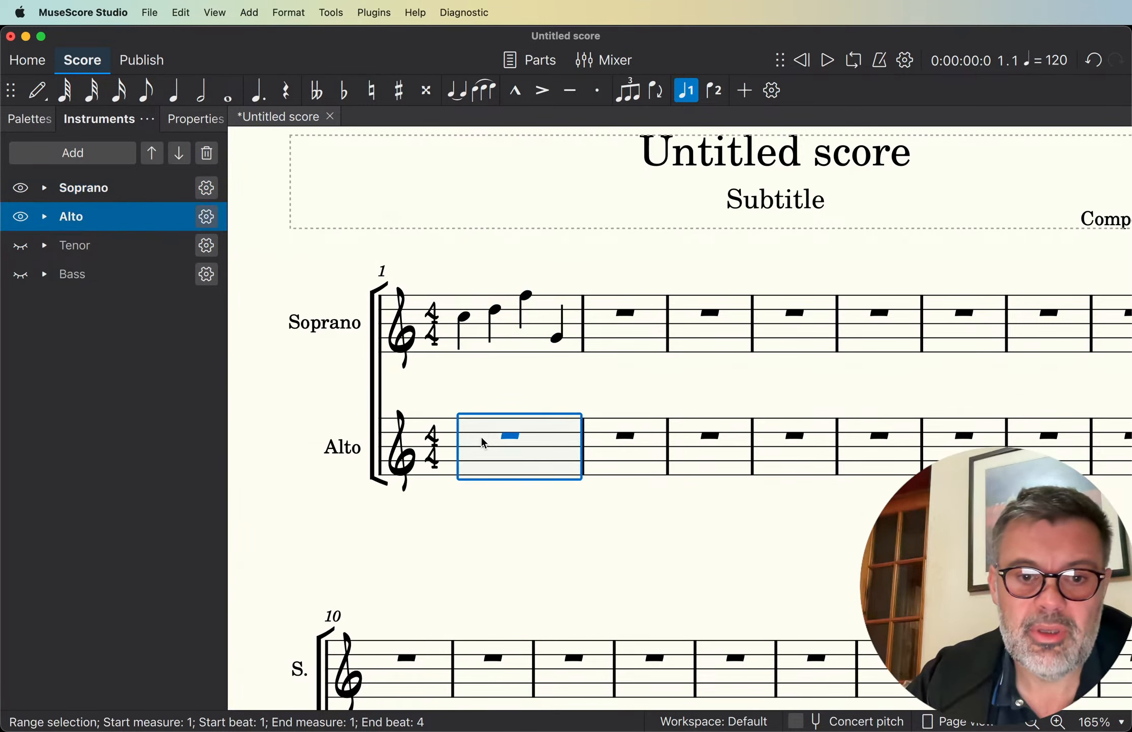
key("n")
key("c")
key("b")
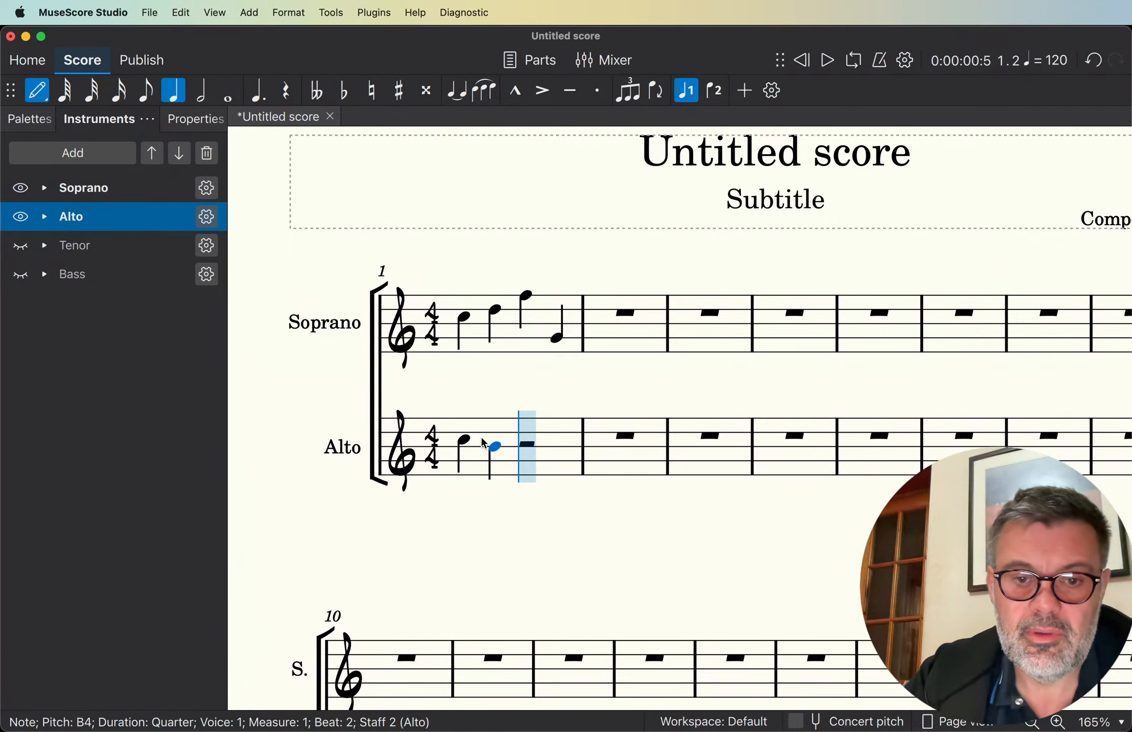
key("d")
key("a")
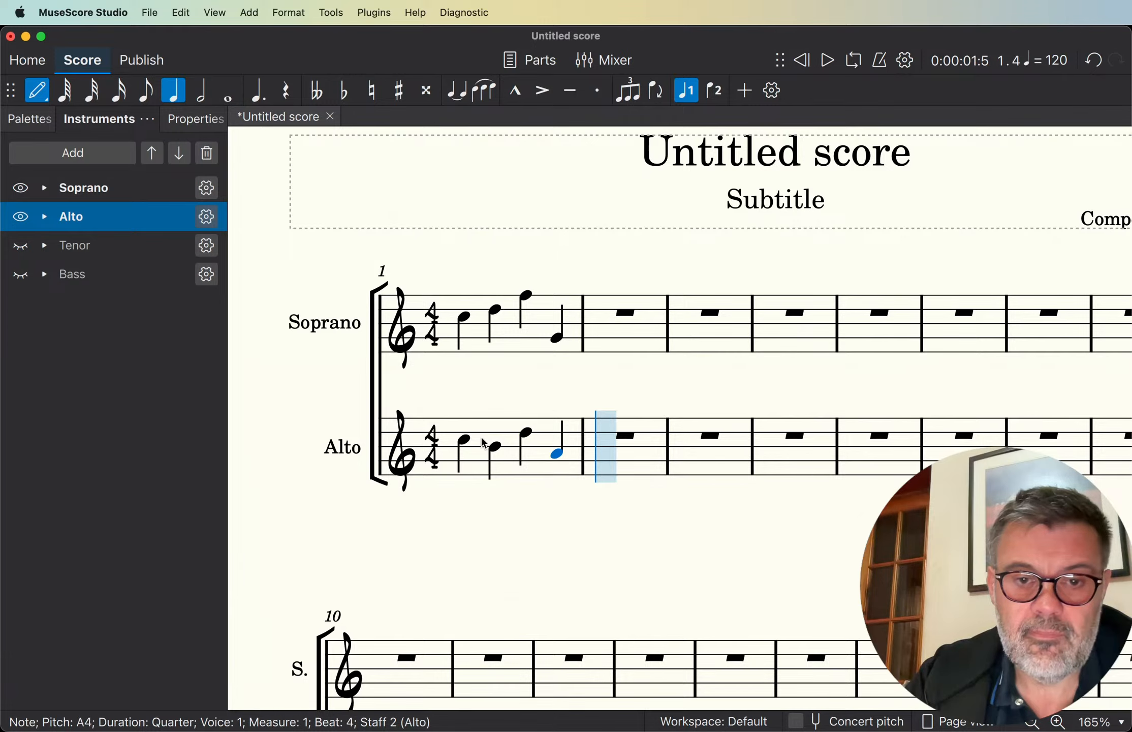
key("Escape")
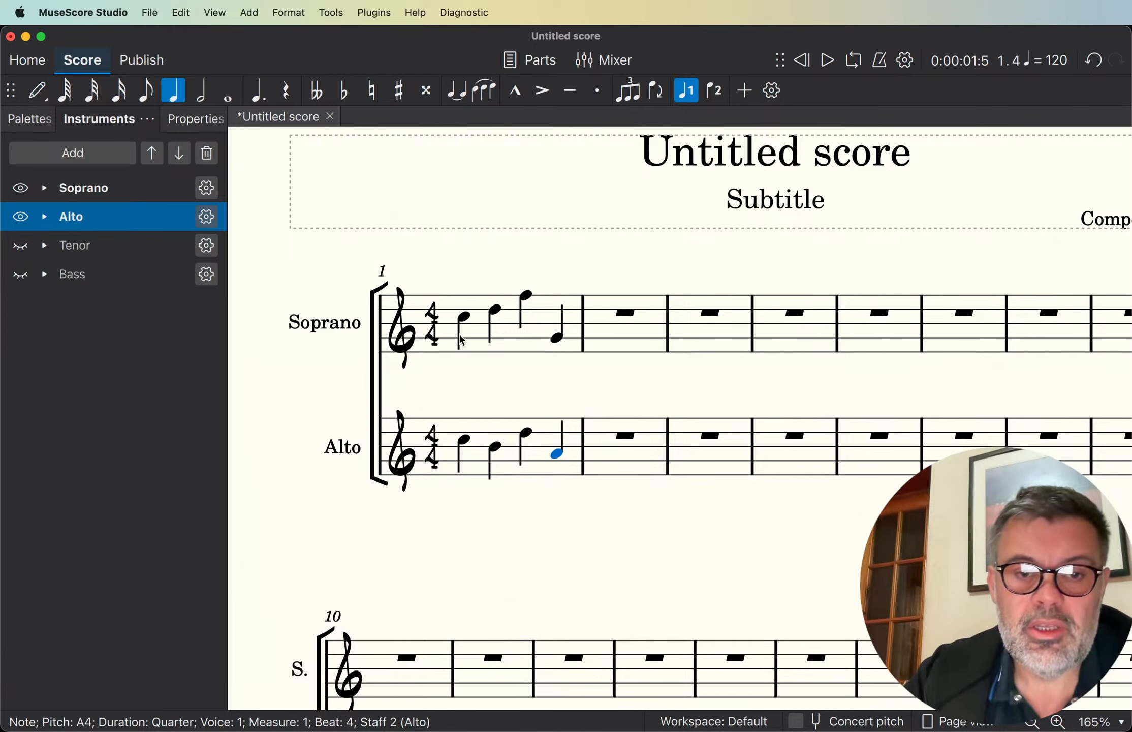
- Colour the noteheads of the entire score by pitch with the Color Notes plugin, and clear the selection
left_click(454, 308)
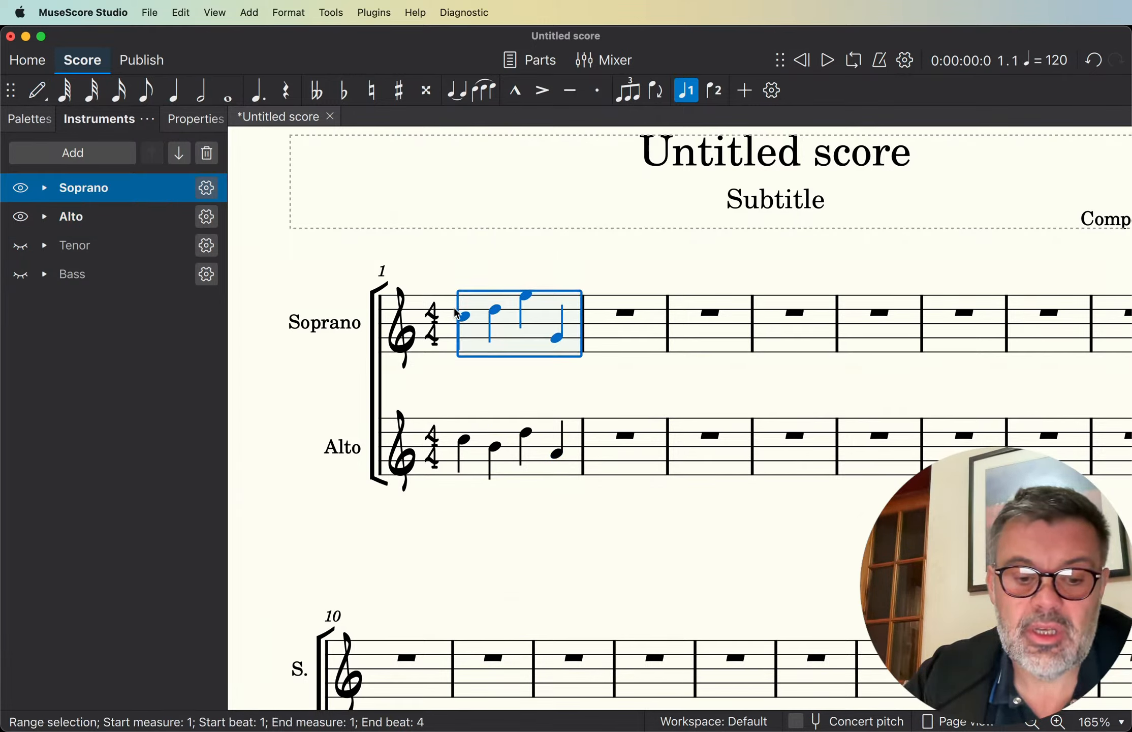
key("super+a")
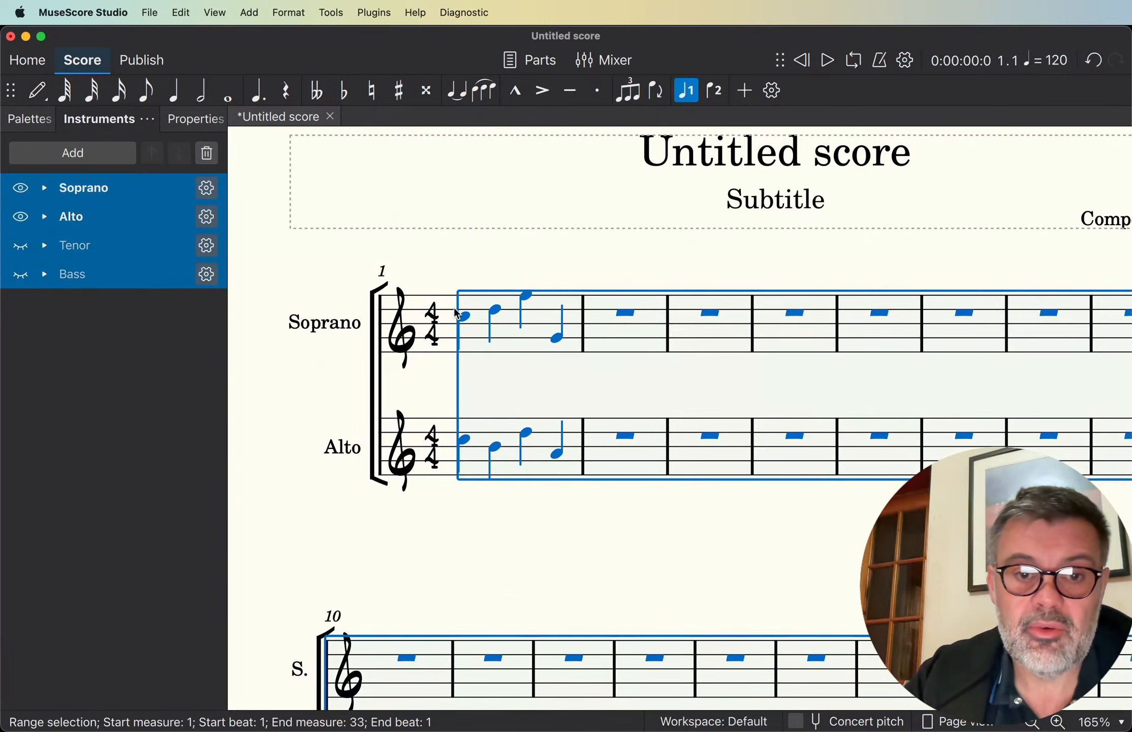
left_click(365, 17)
mouse_move(399, 67)
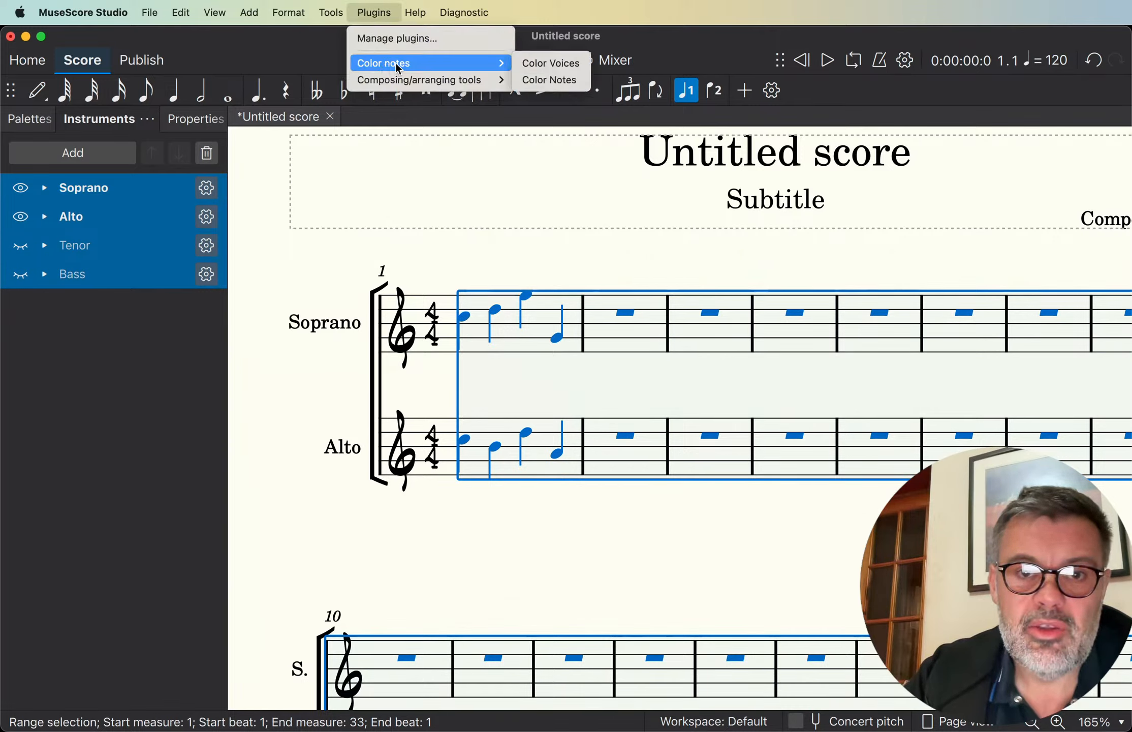
left_click(463, 63)
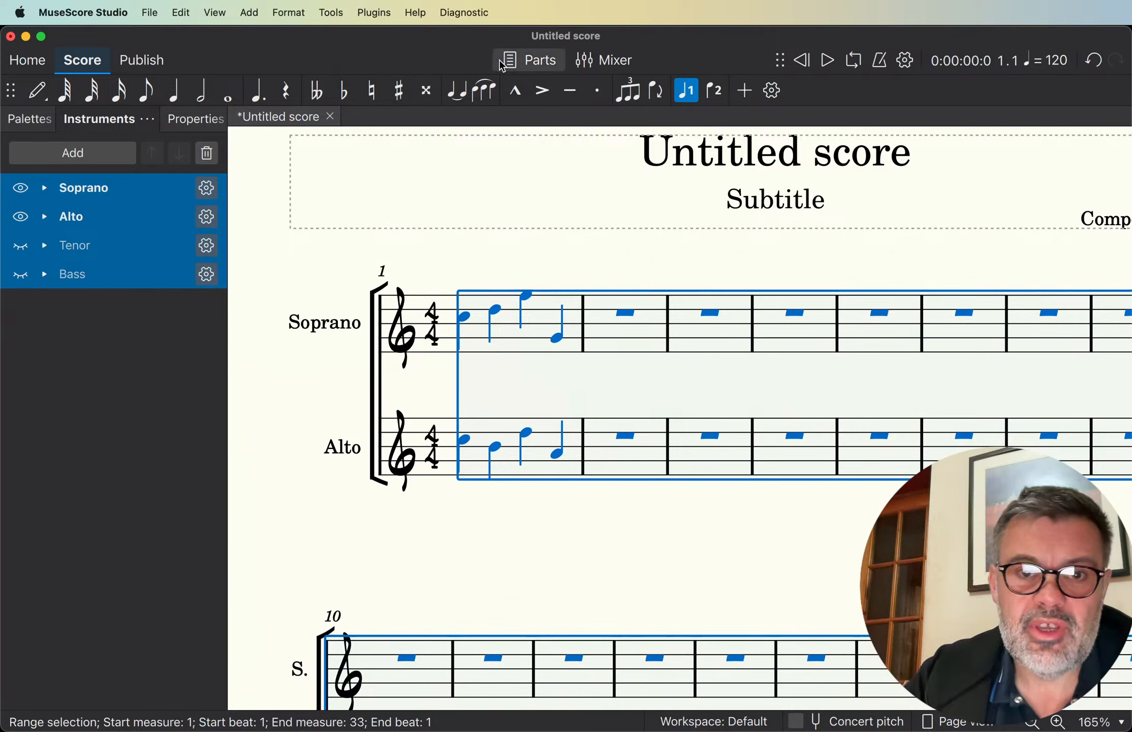
left_click(385, 19)
mouse_move(389, 69)
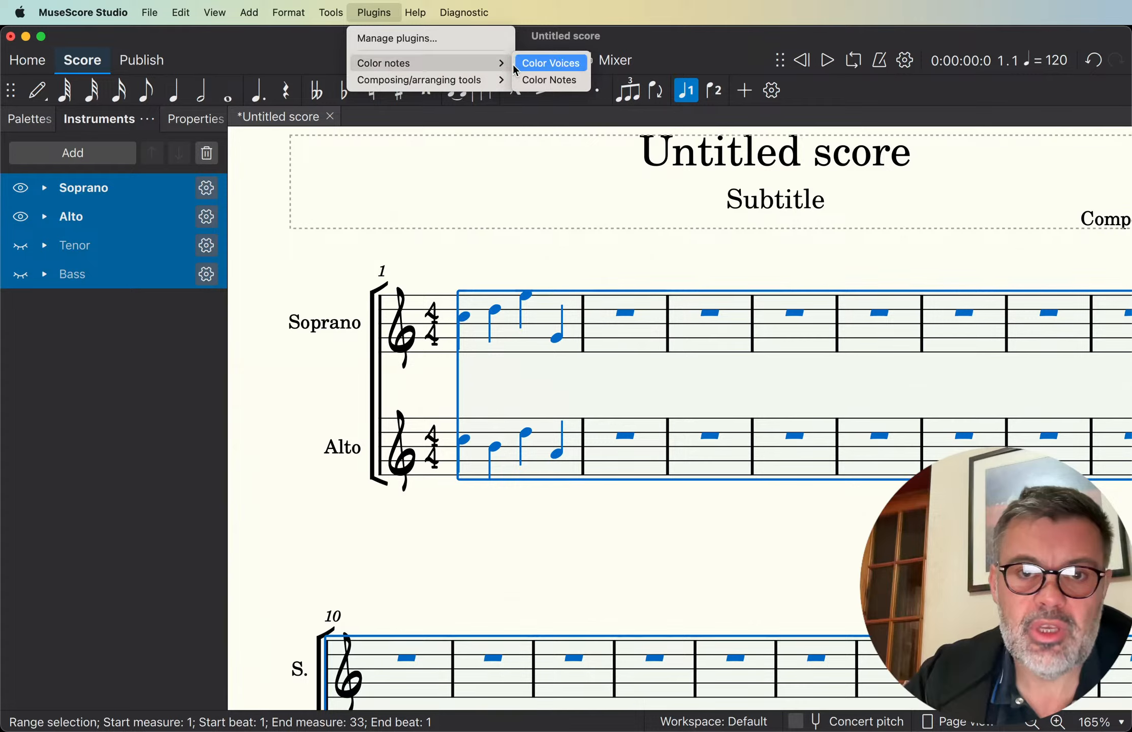
left_click(546, 80)
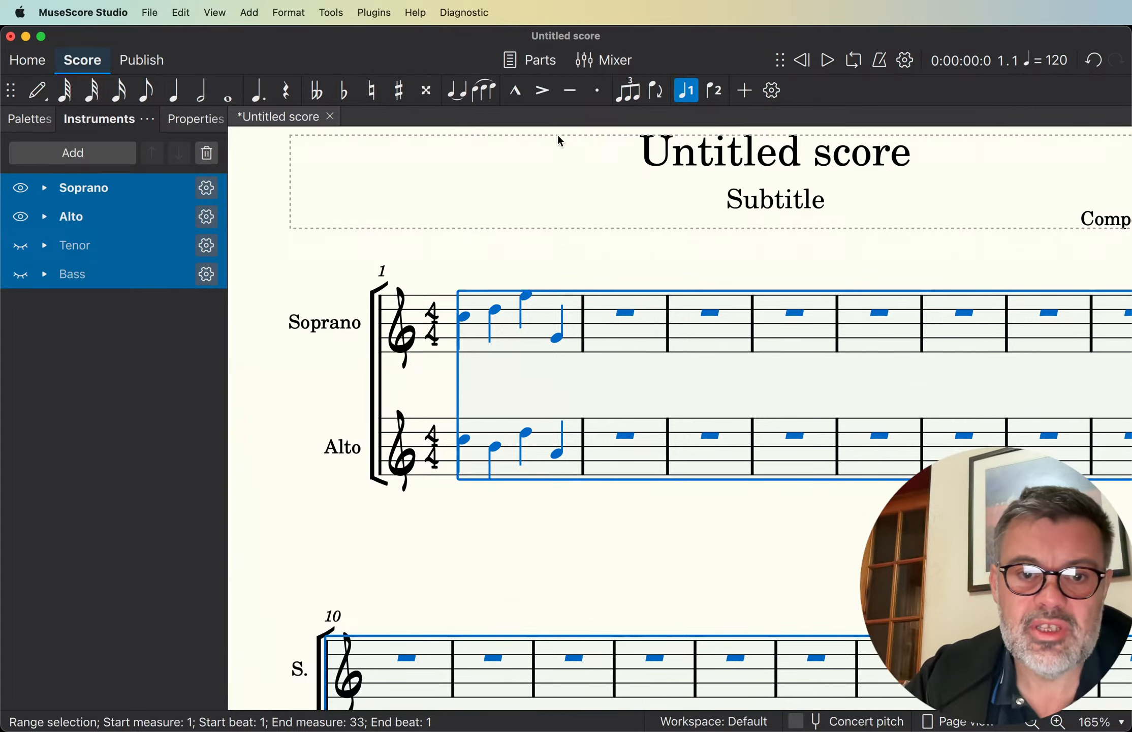
left_click(530, 250)
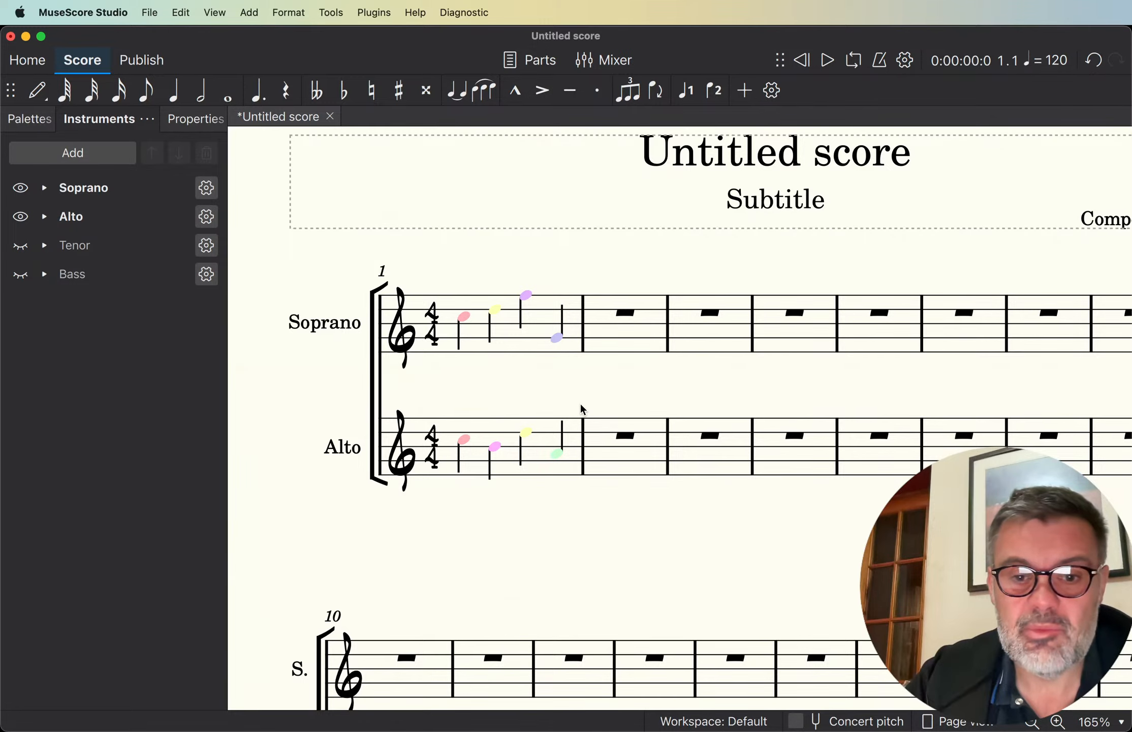
- Set the Soprano staff's notehead scheme to Pitch names in its advanced style properties and apply the change
scroll(582, 405, "up", 5)
scroll(582, 405, "down", 3)
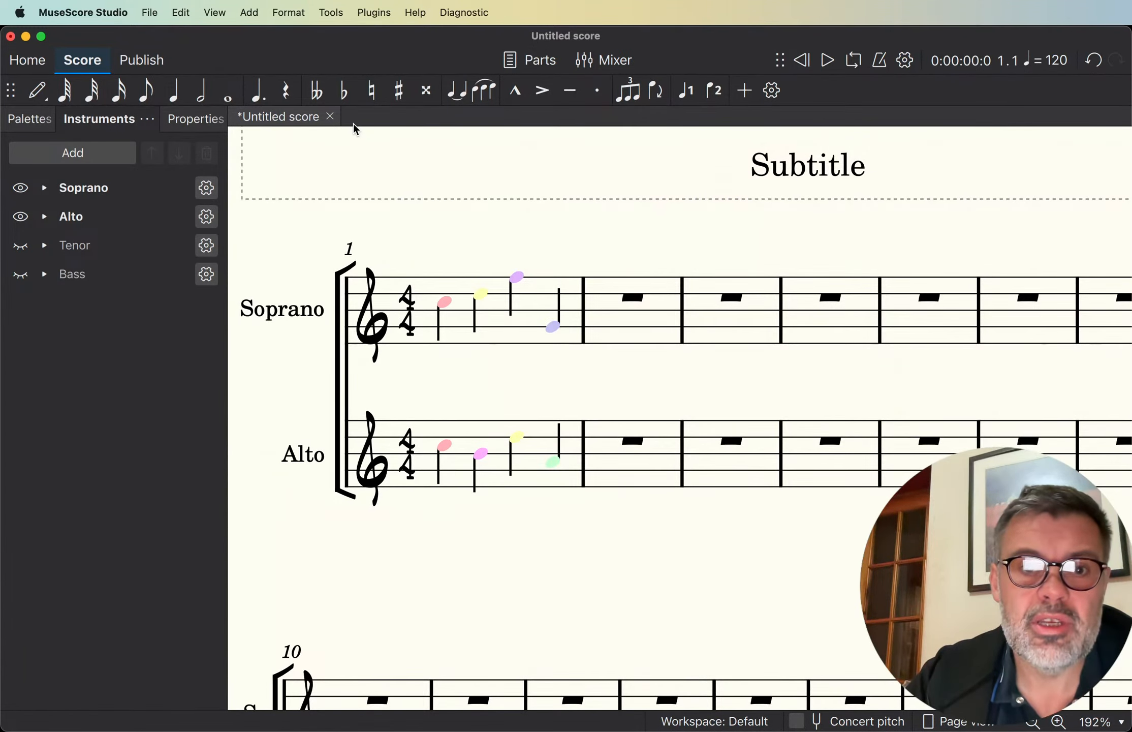
key("super+a")
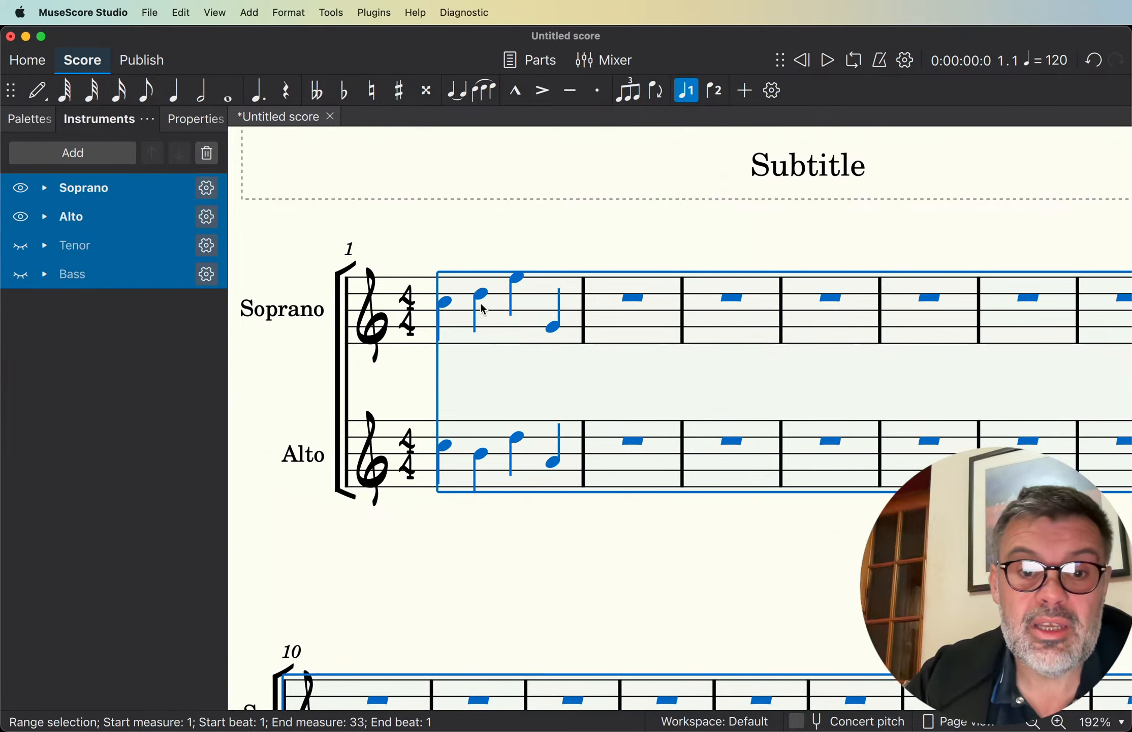
right_click(493, 320)
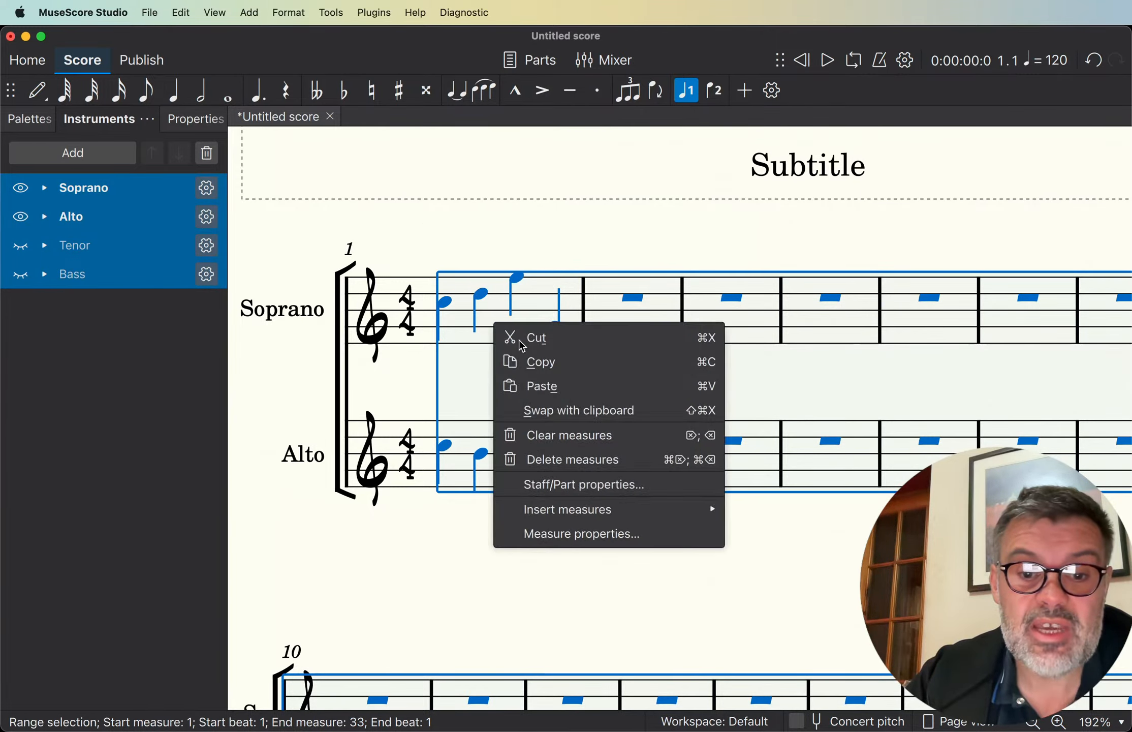
left_click(607, 488)
left_click(979, 280)
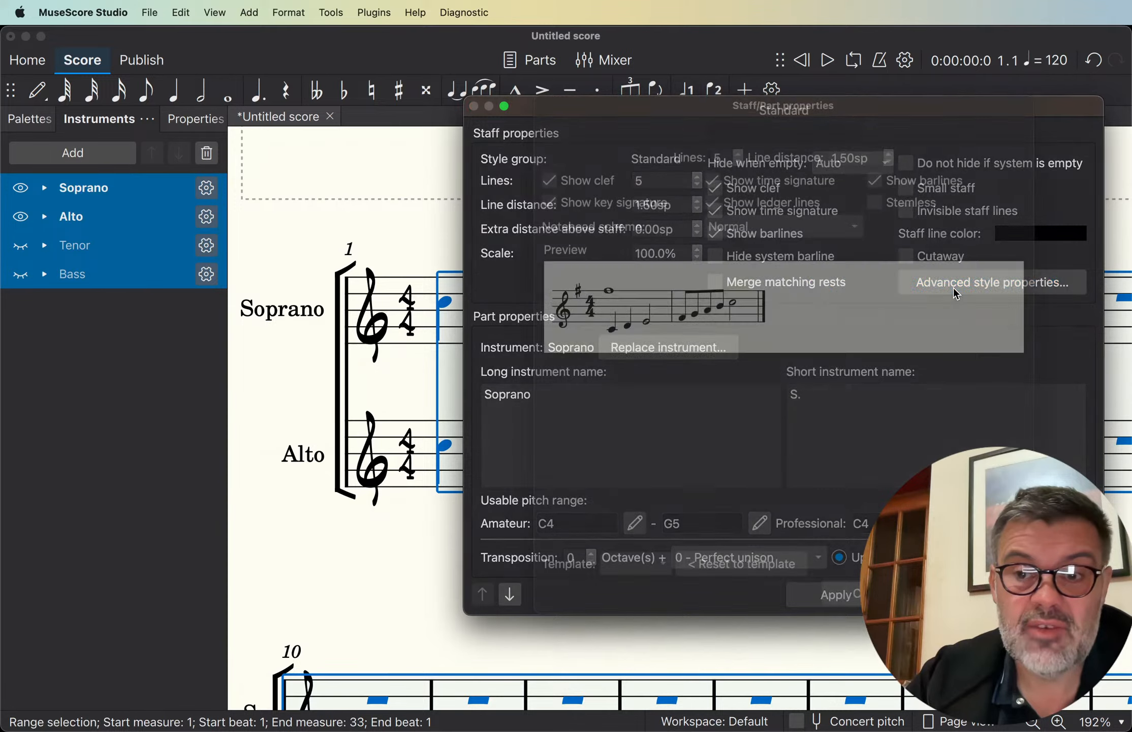
left_click(757, 251)
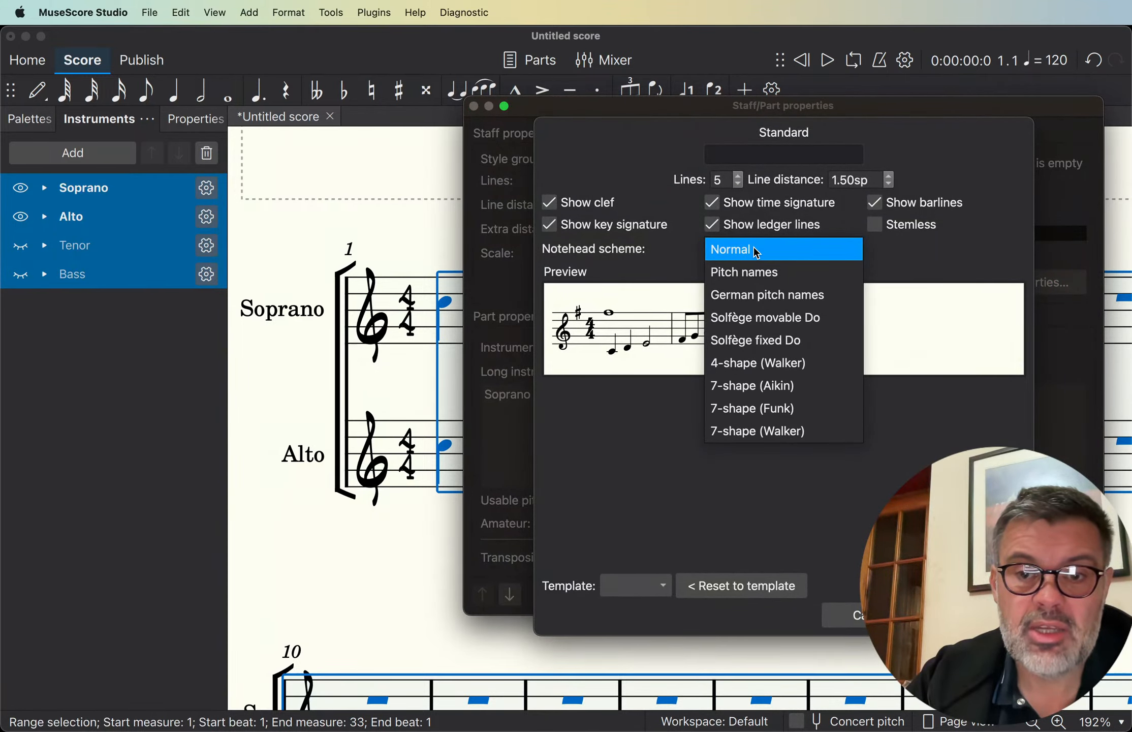
left_click(753, 280)
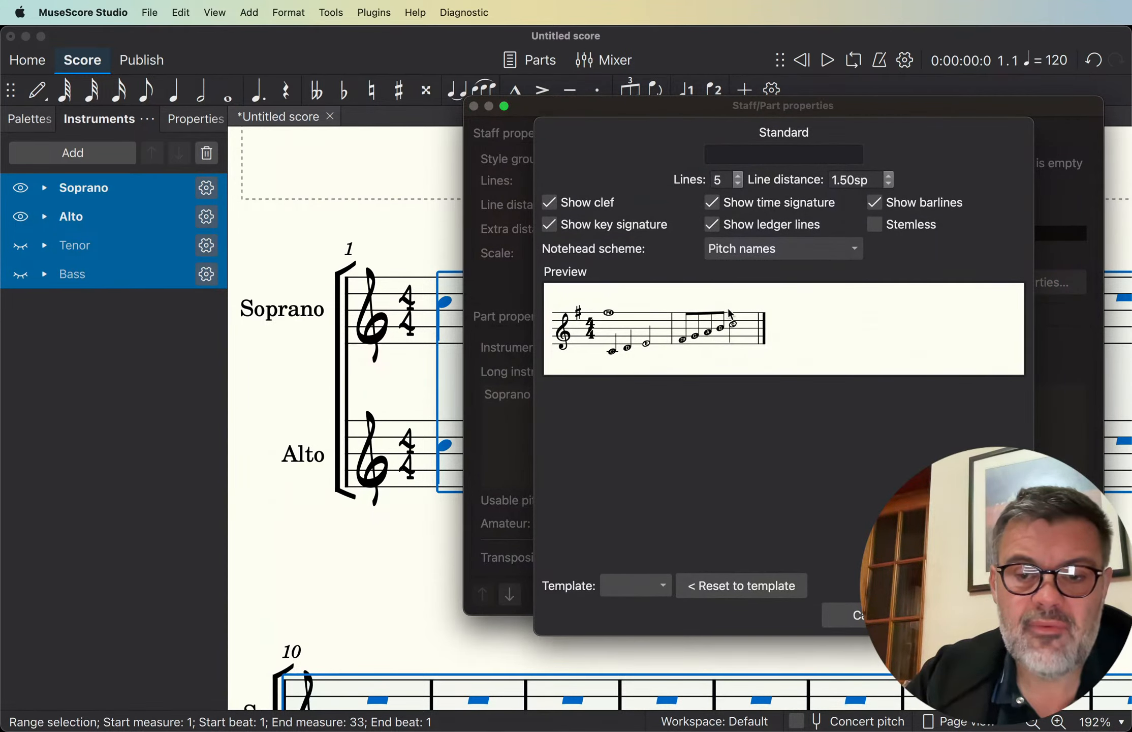
left_click(975, 615)
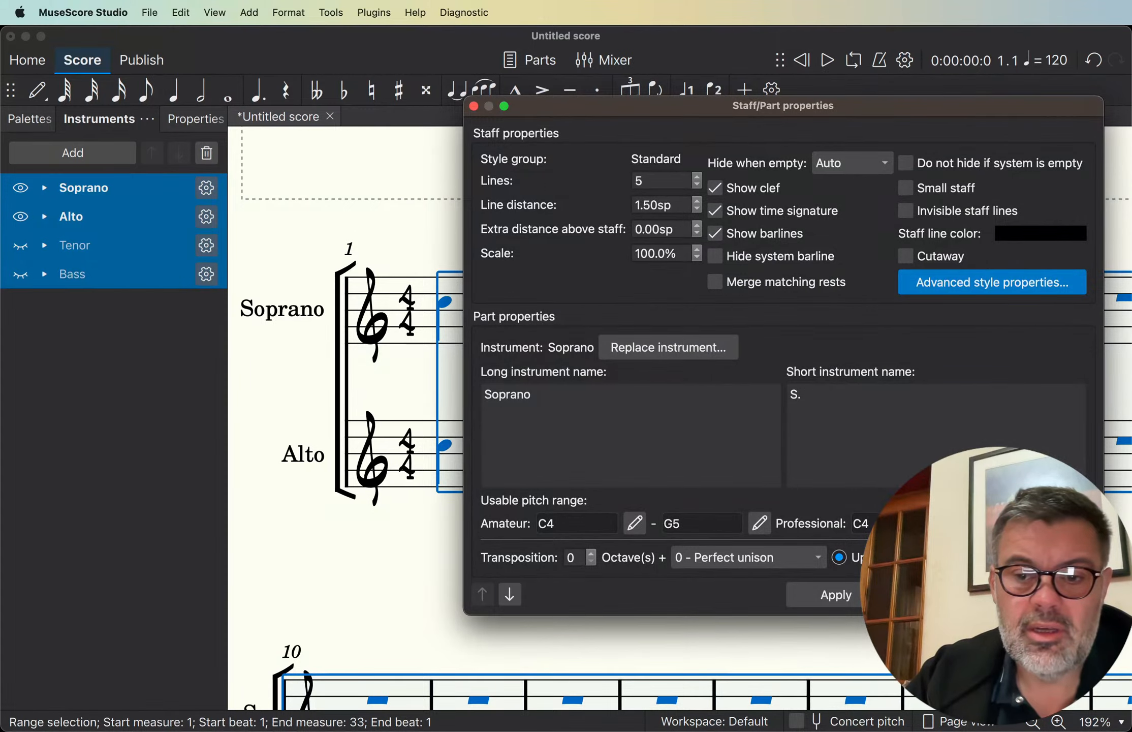
left_click(836, 595)
left_click(1038, 595)
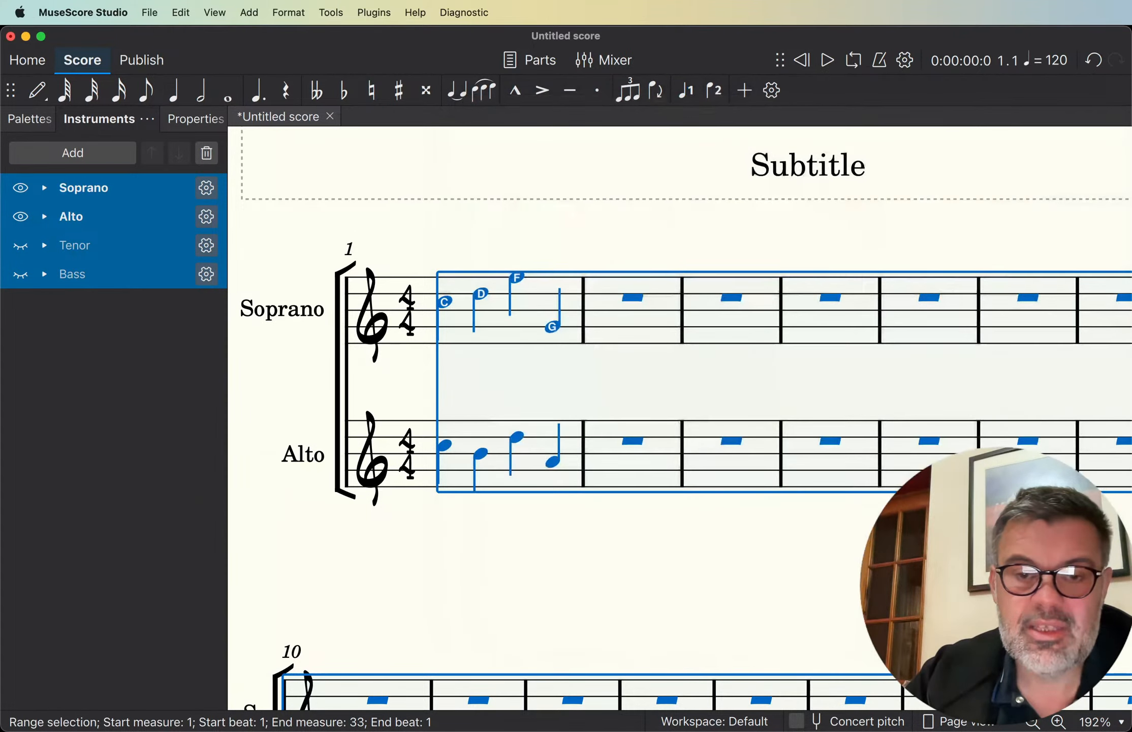
left_click(483, 234)
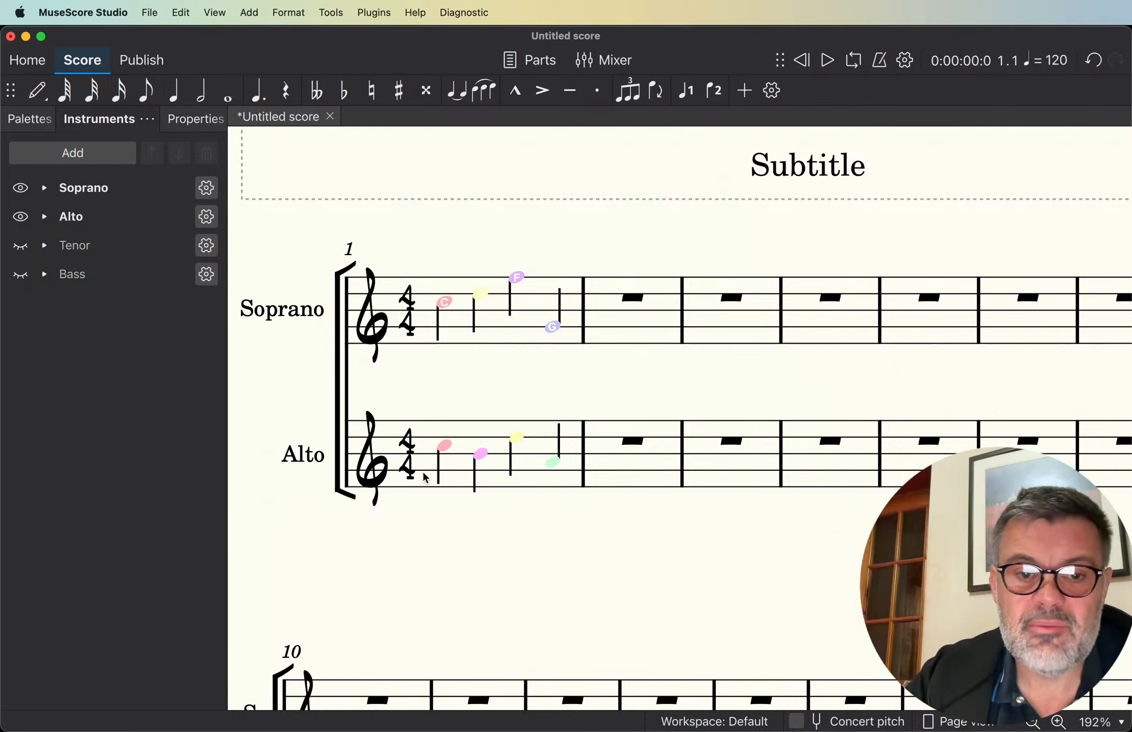
- Add note names as text above all notes in the score with the Note Names plugin, and clear the selection
key("super+a")
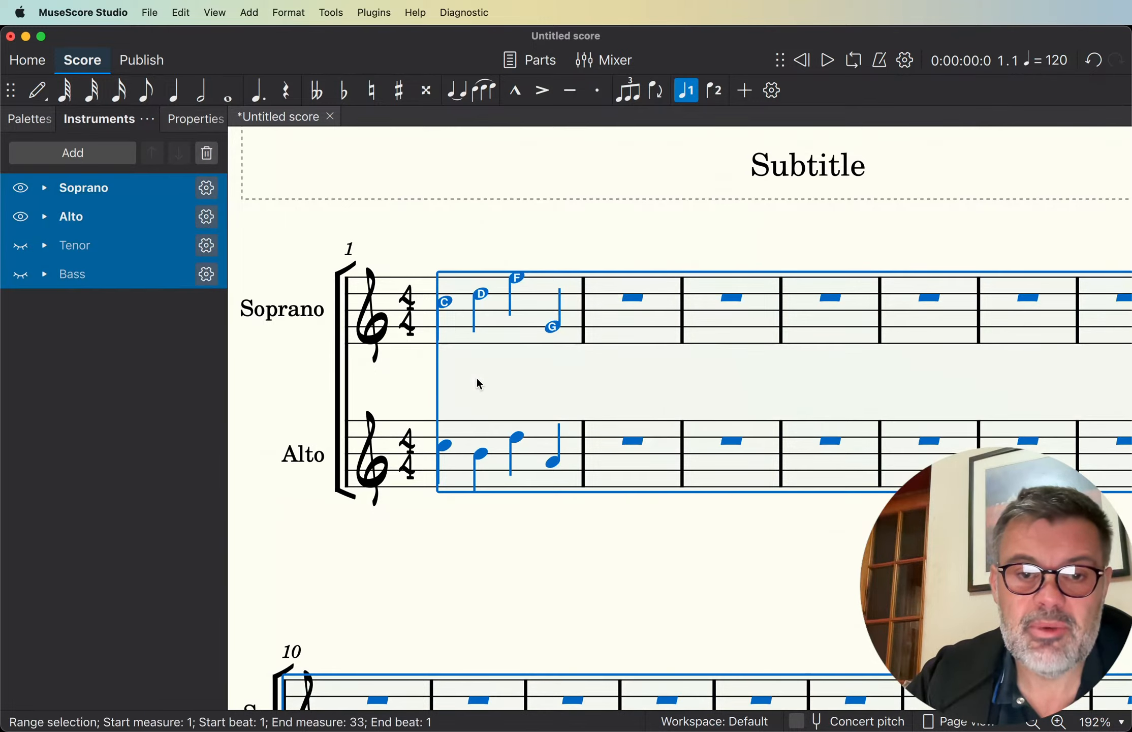
left_click(331, 12)
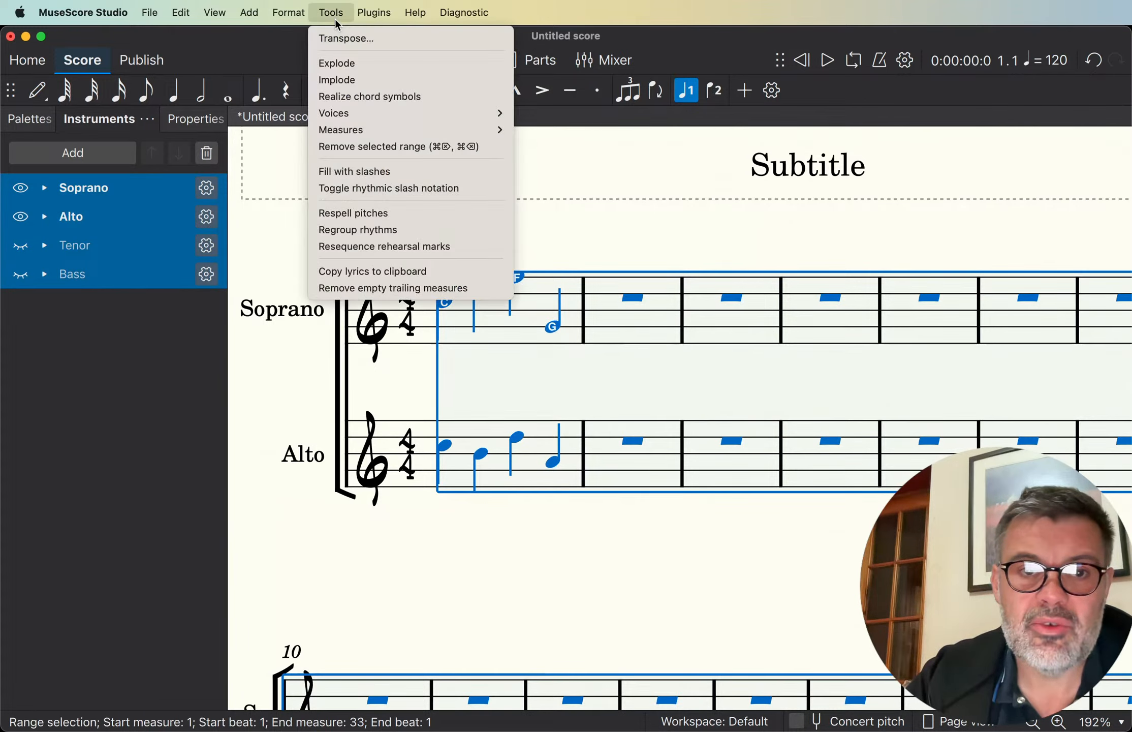
mouse_move(374, 13)
mouse_move(413, 63)
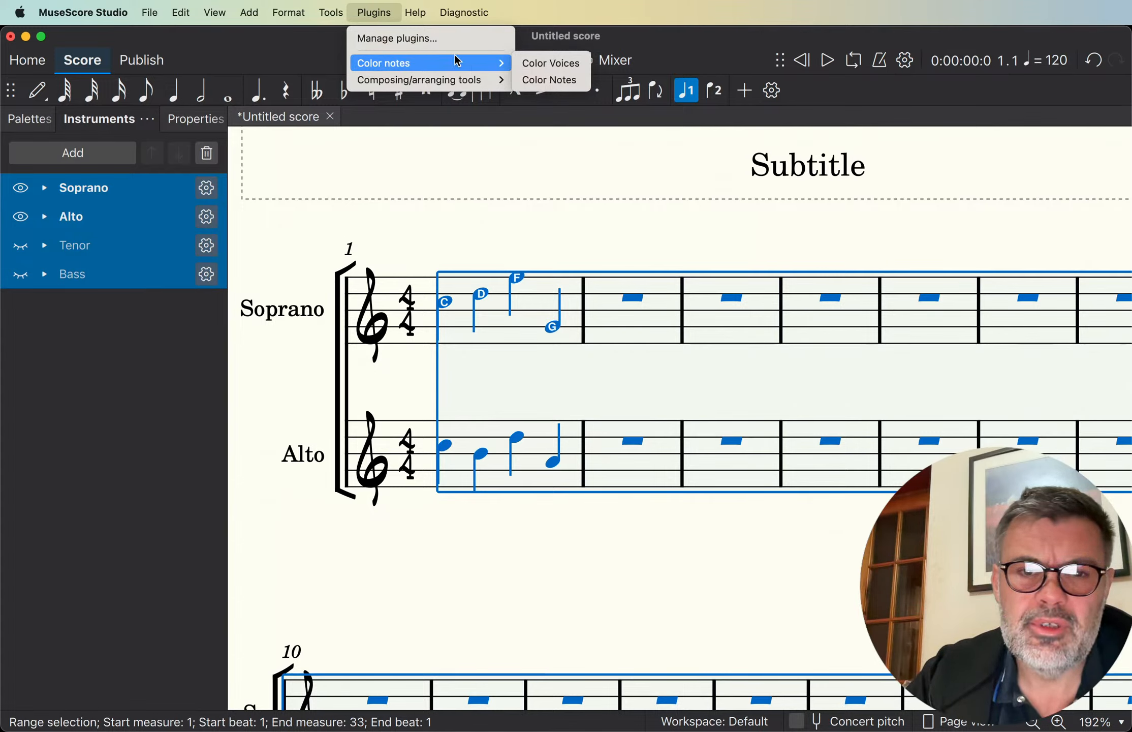
mouse_move(452, 78)
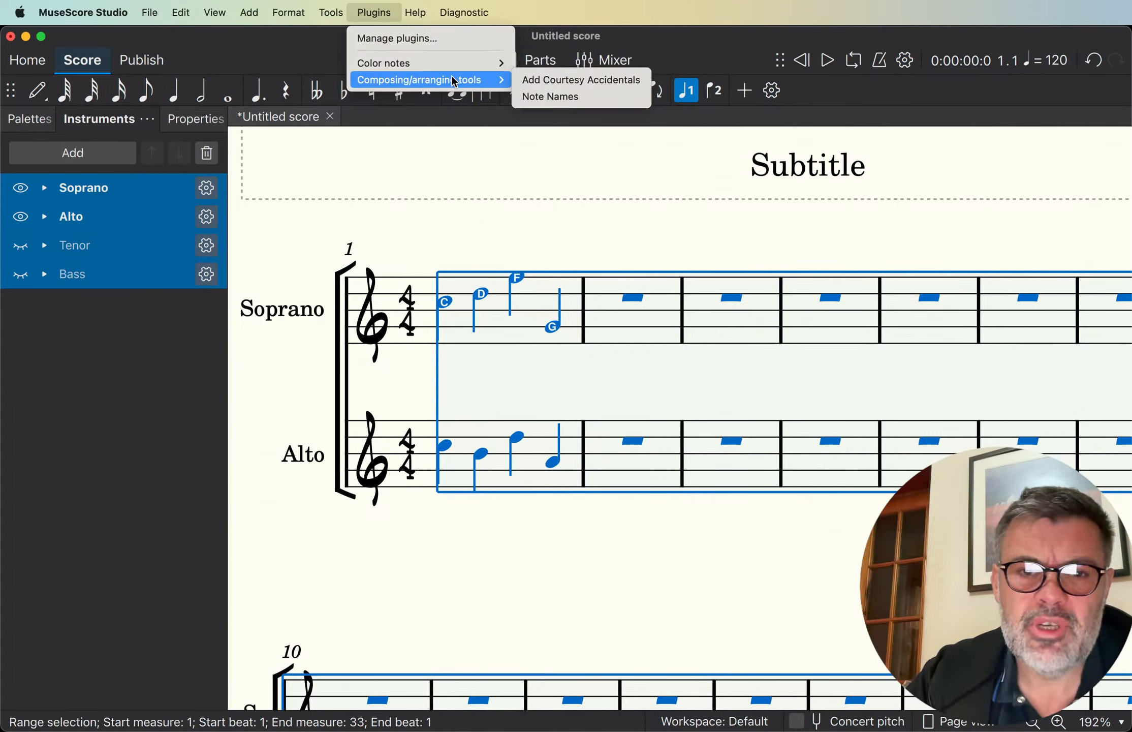
left_click(550, 101)
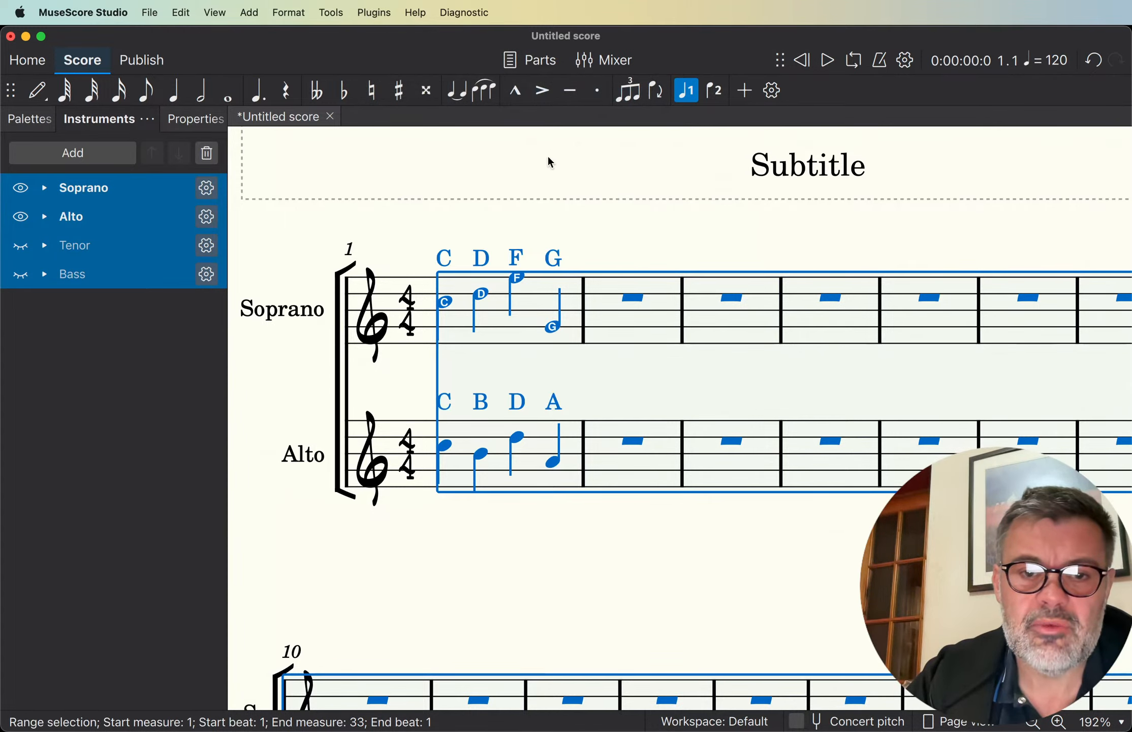
key("Escape")
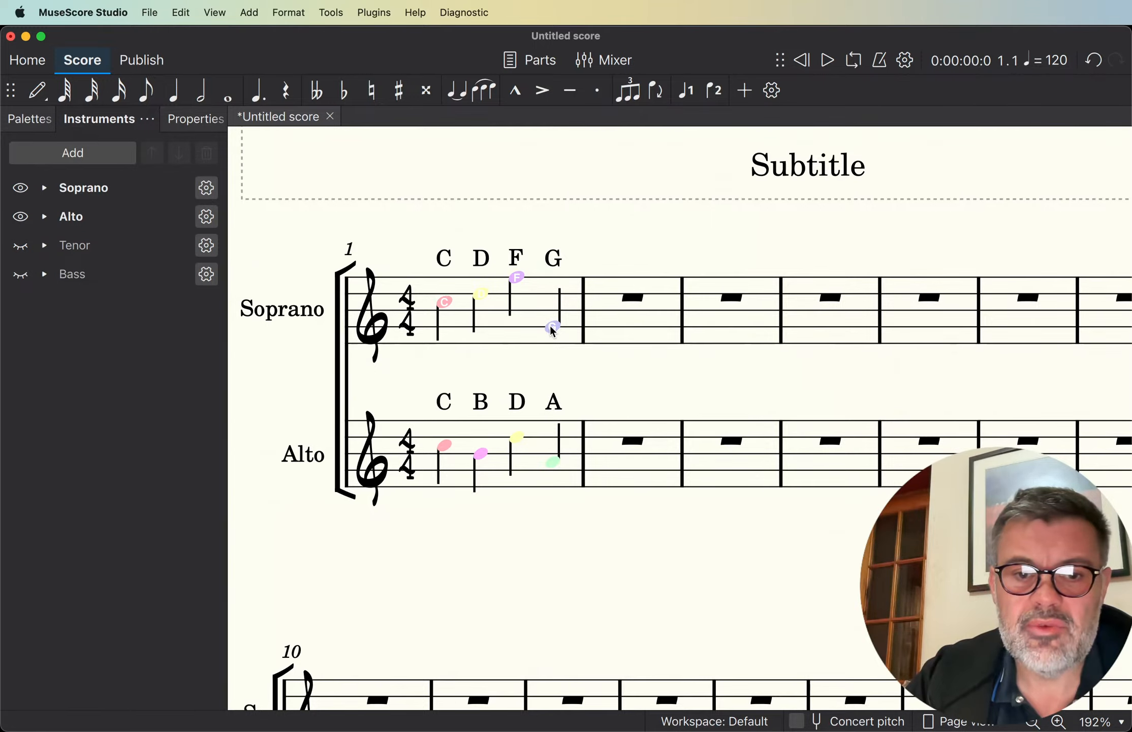
- Enter the Roman numerals V, vi and vii as lyrics under the first three Alto notes
scroll(531, 364, "down", 6)
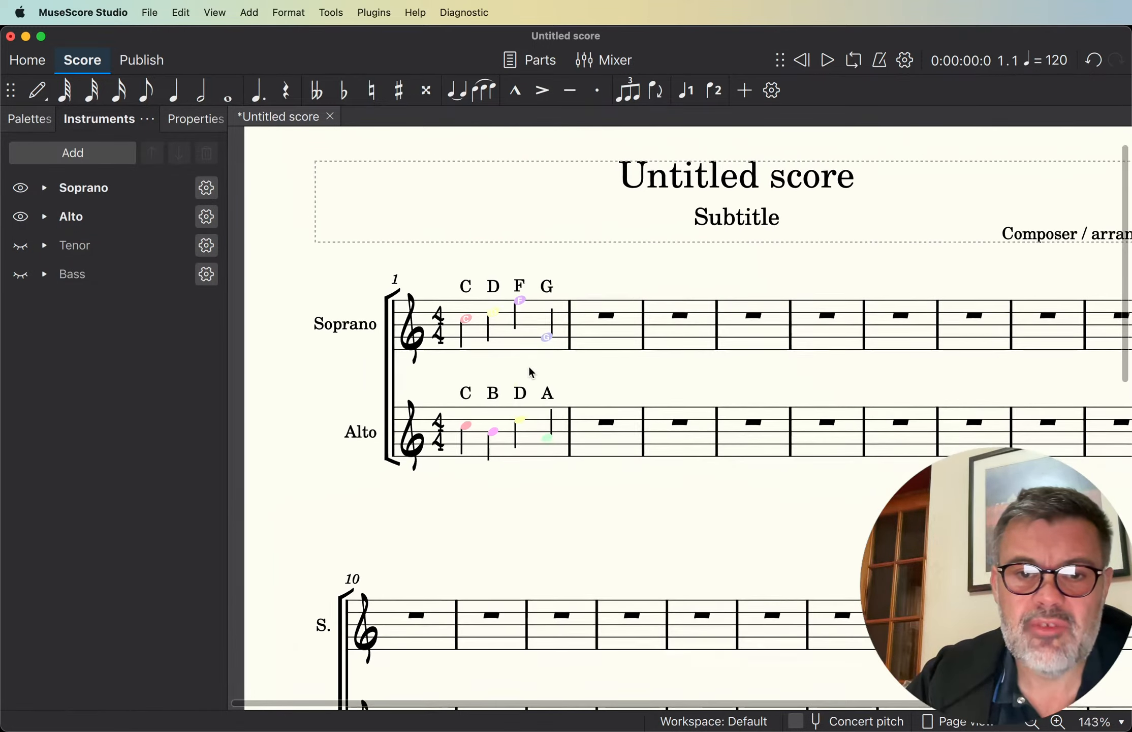
scroll(530, 367, "down", 4)
scroll(530, 367, "right", 2)
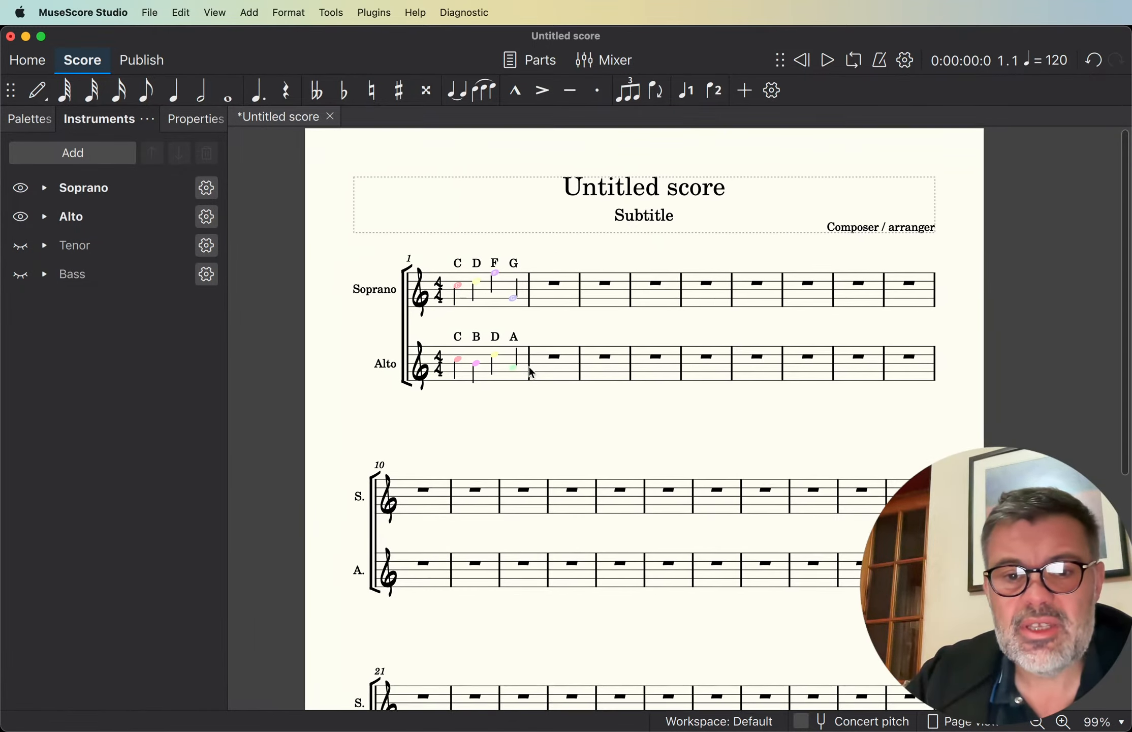
left_click(434, 319)
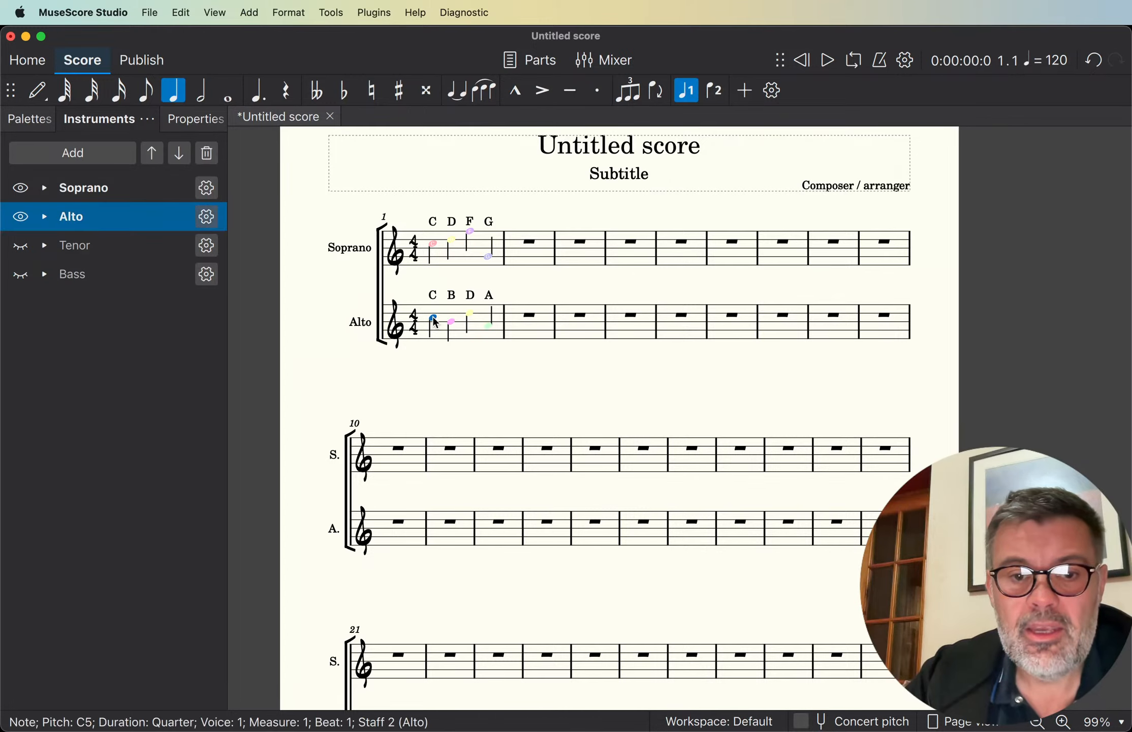
key("super+l")
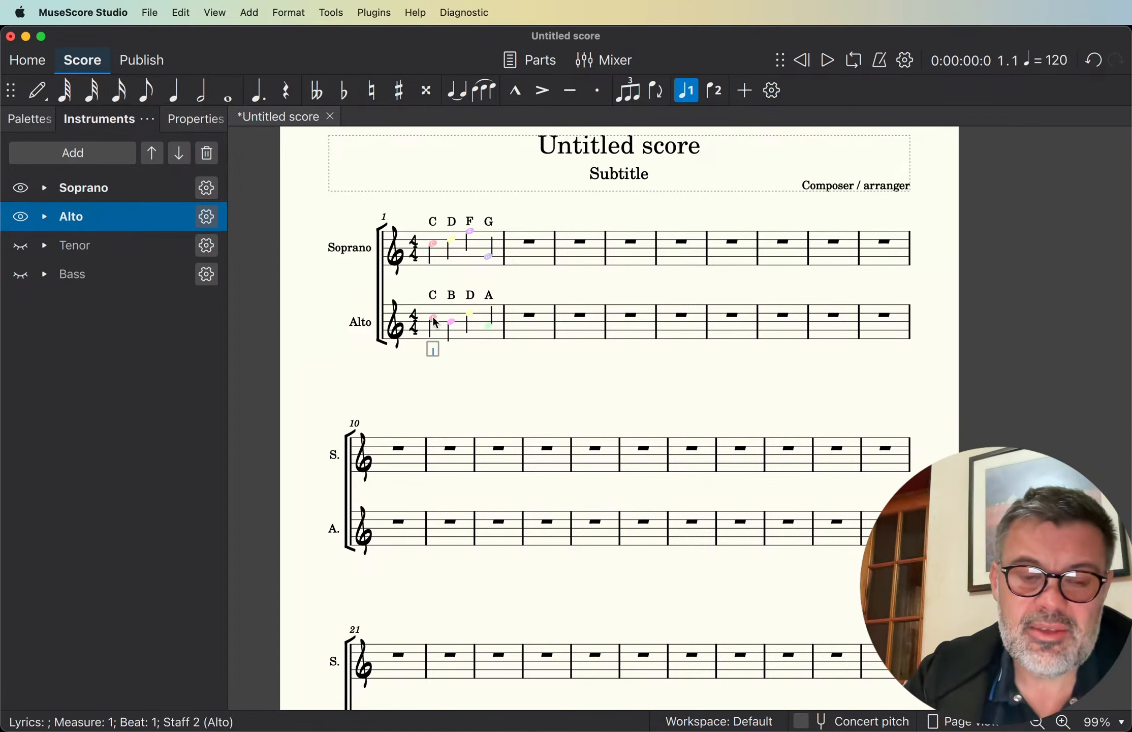
type("V")
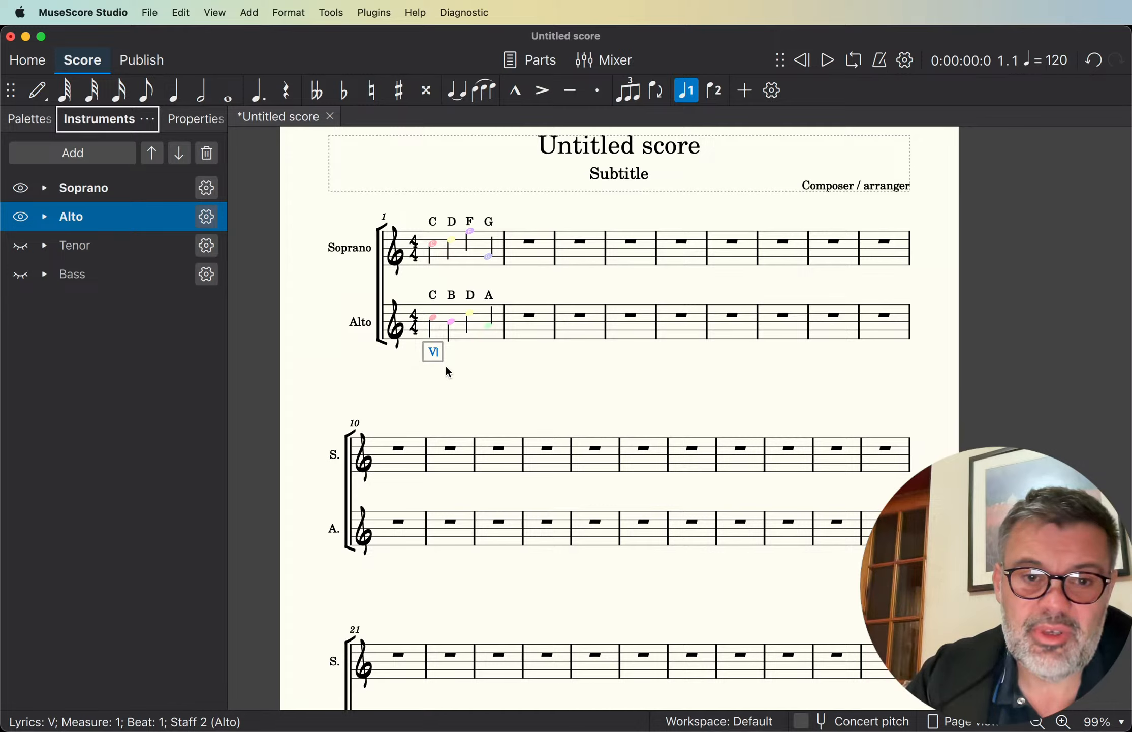
key("space")
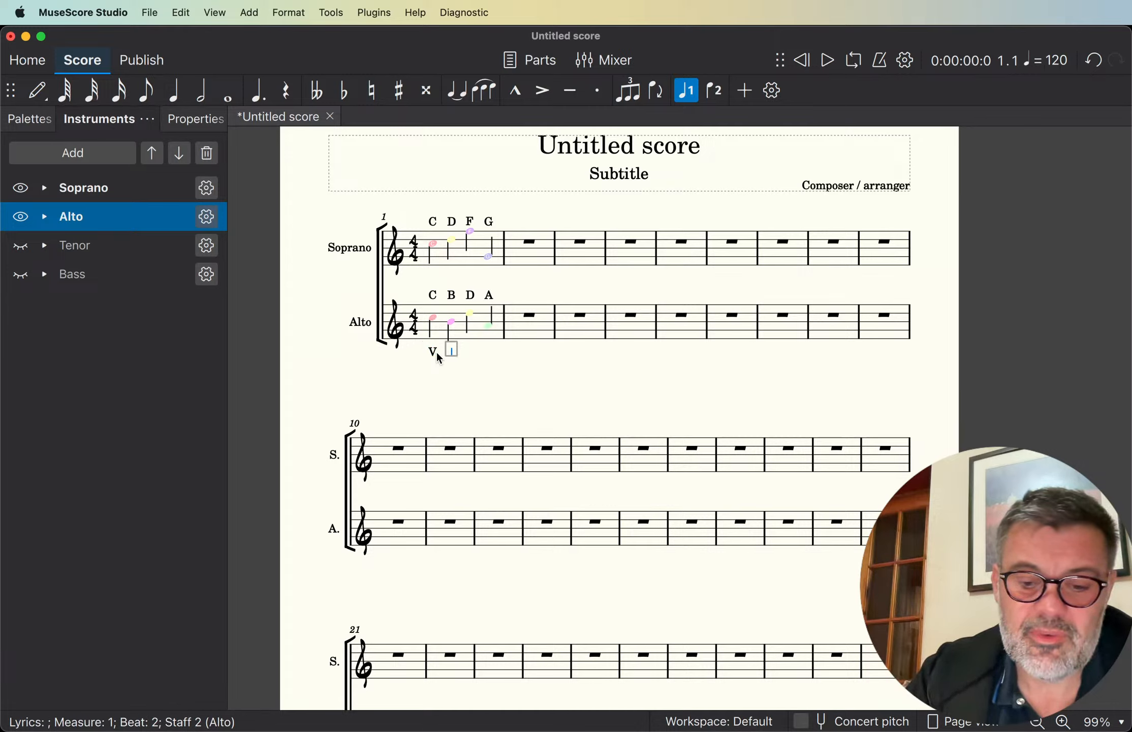
type("vi")
key("space")
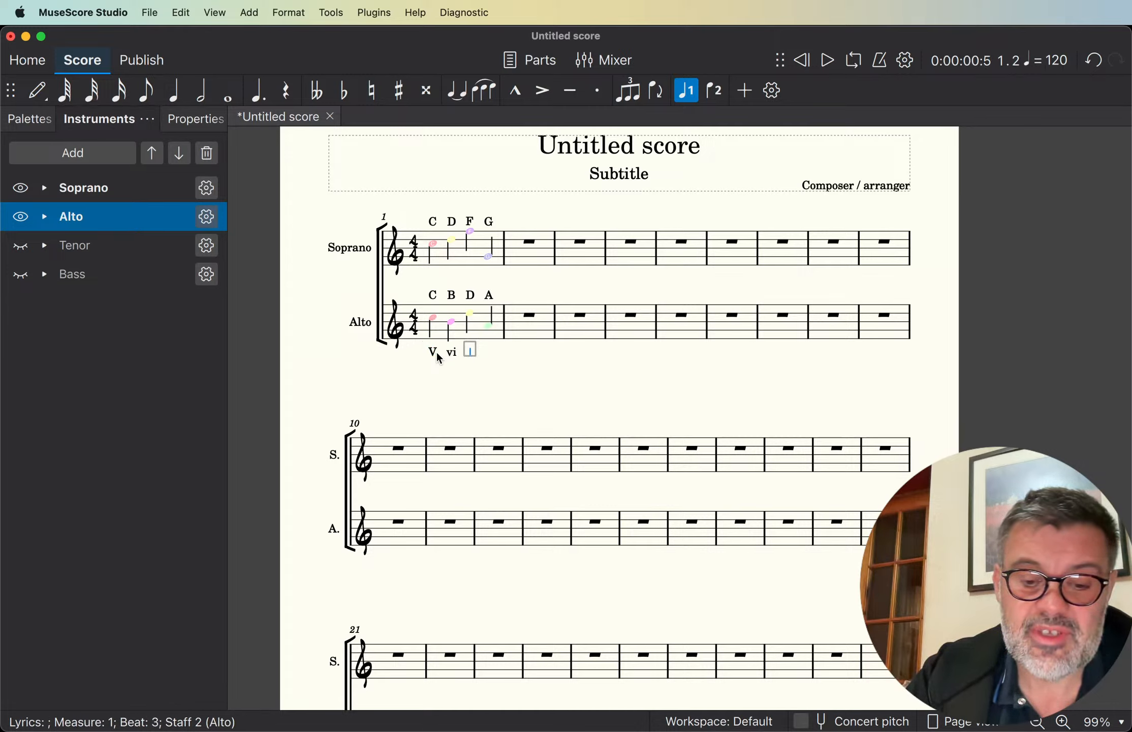
type("vii")
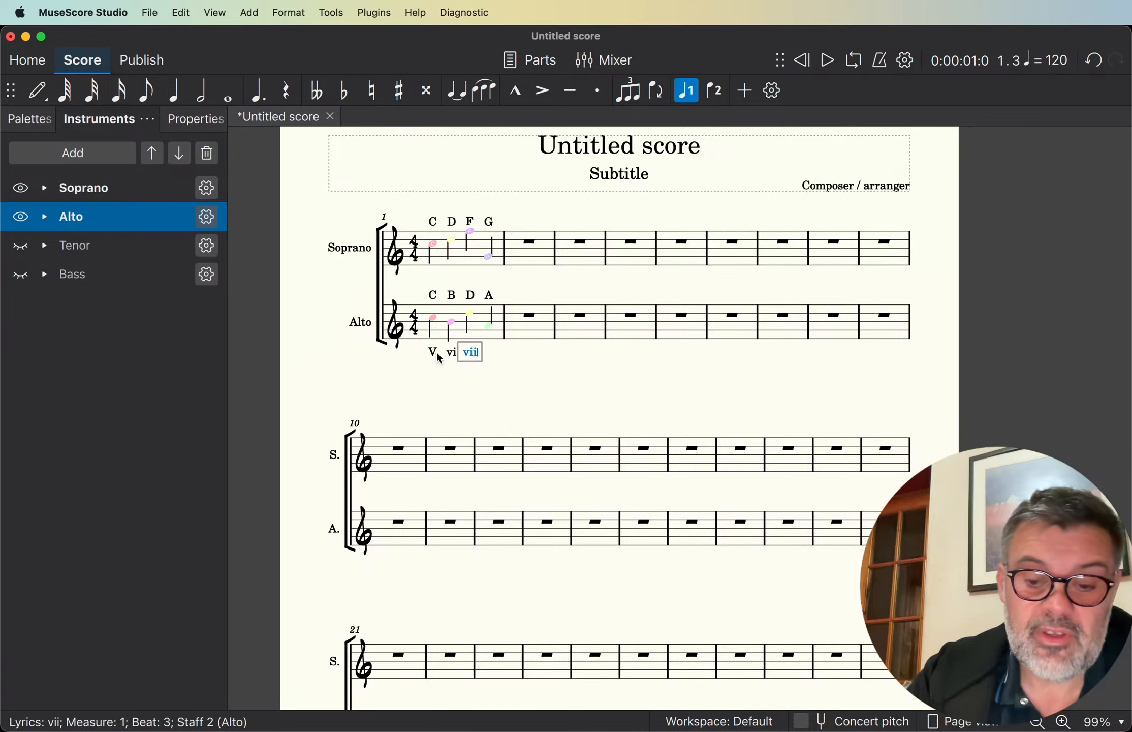
left_click(510, 368)
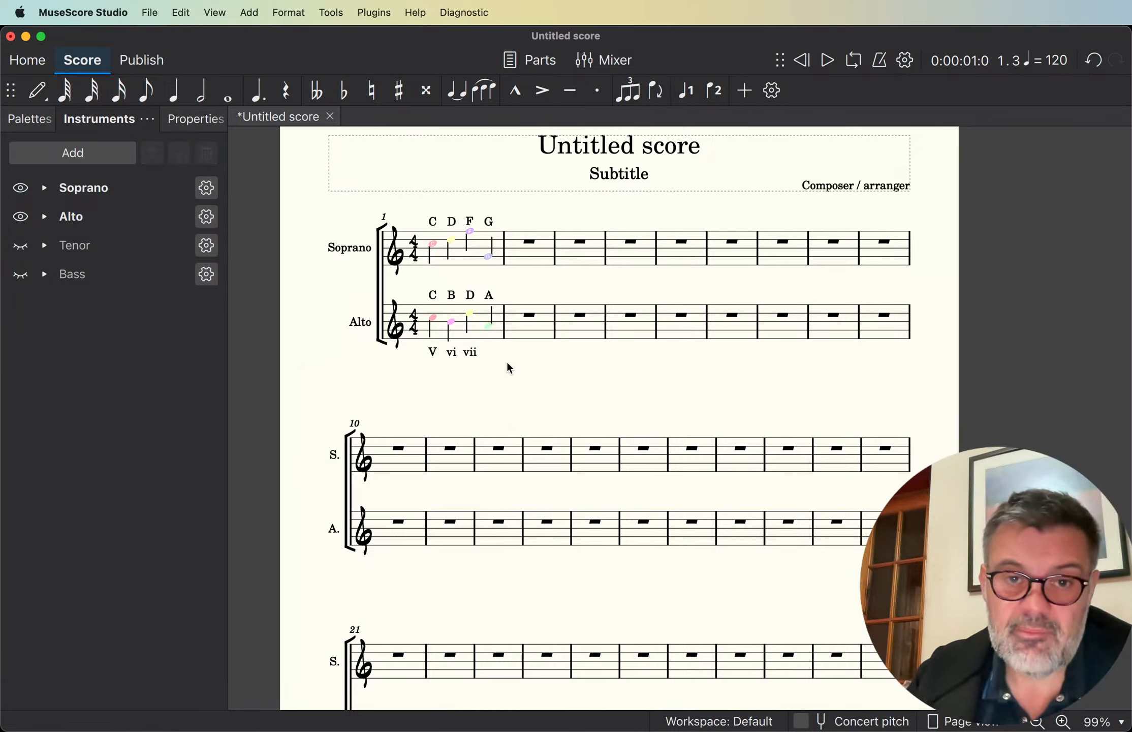
scroll(510, 368, "up", 5)
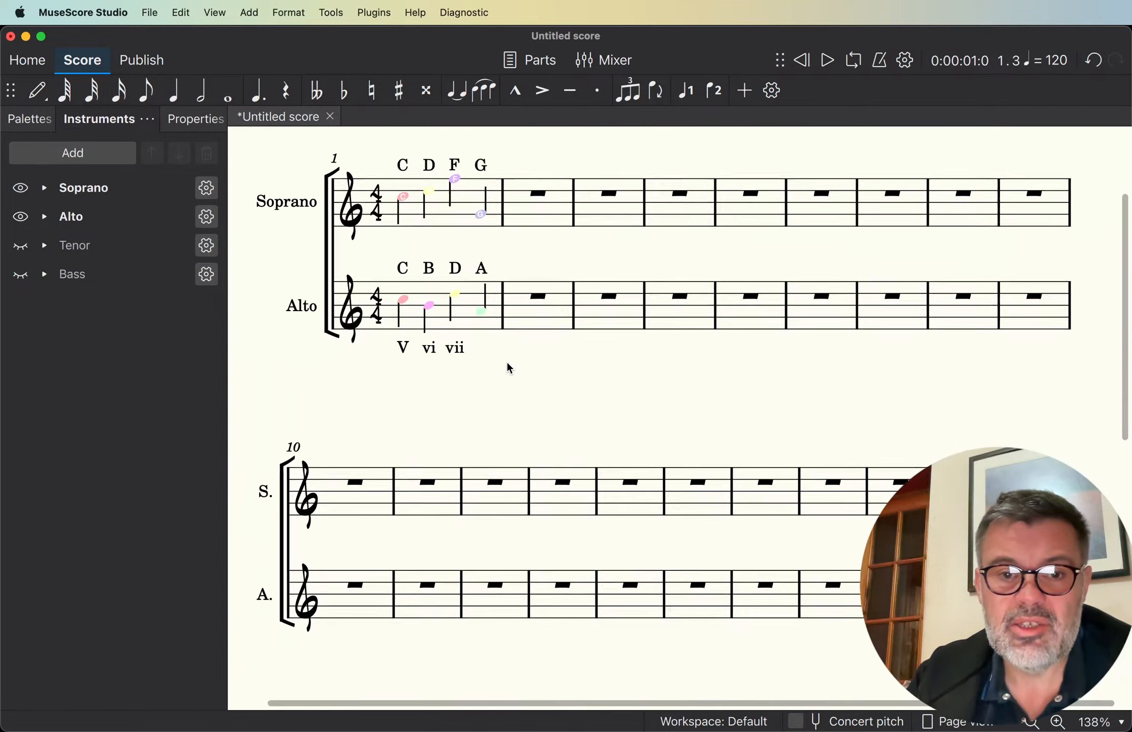
scroll(509, 368, "up", 3)
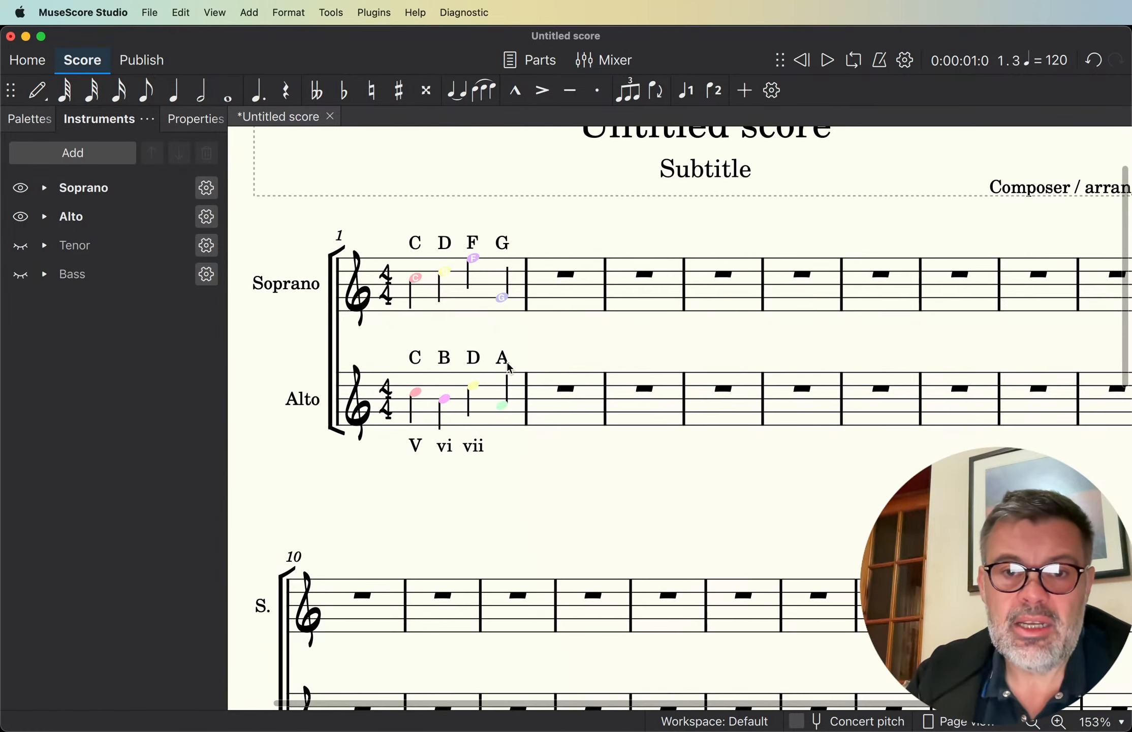